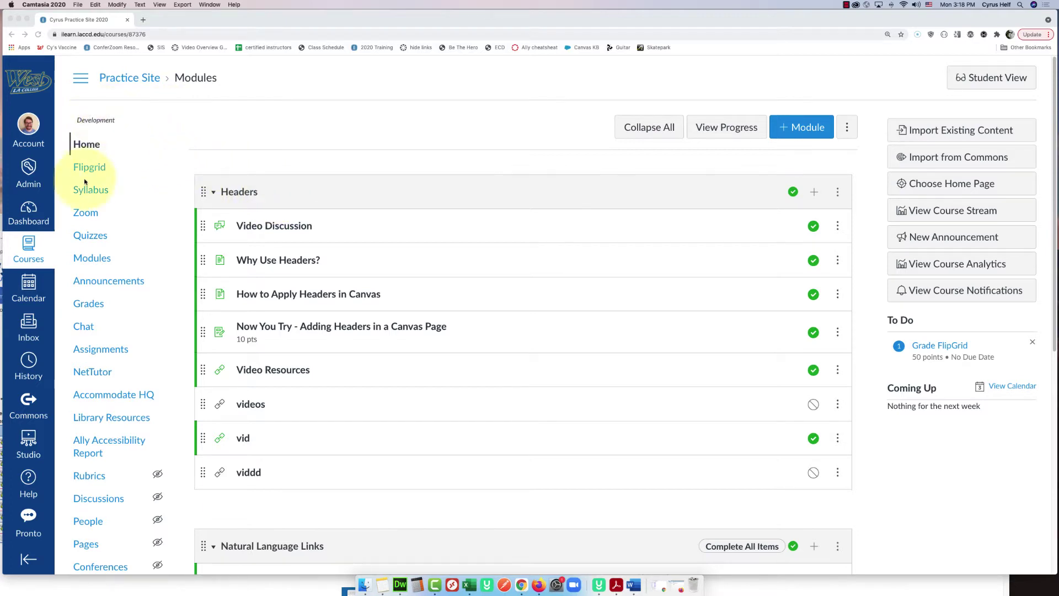
Open the course assignment "Now You Try - Add Alt Text to an Image in Canvas".
{"action": "left_click", "coordinate": [105, 362]}
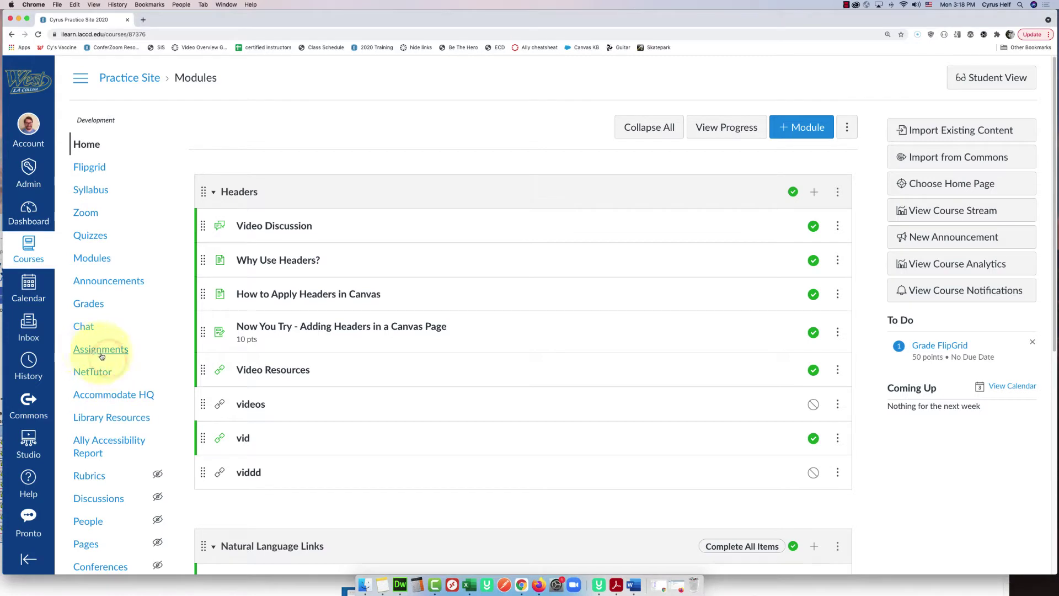
{"action": "left_click", "coordinate": [94, 355]}
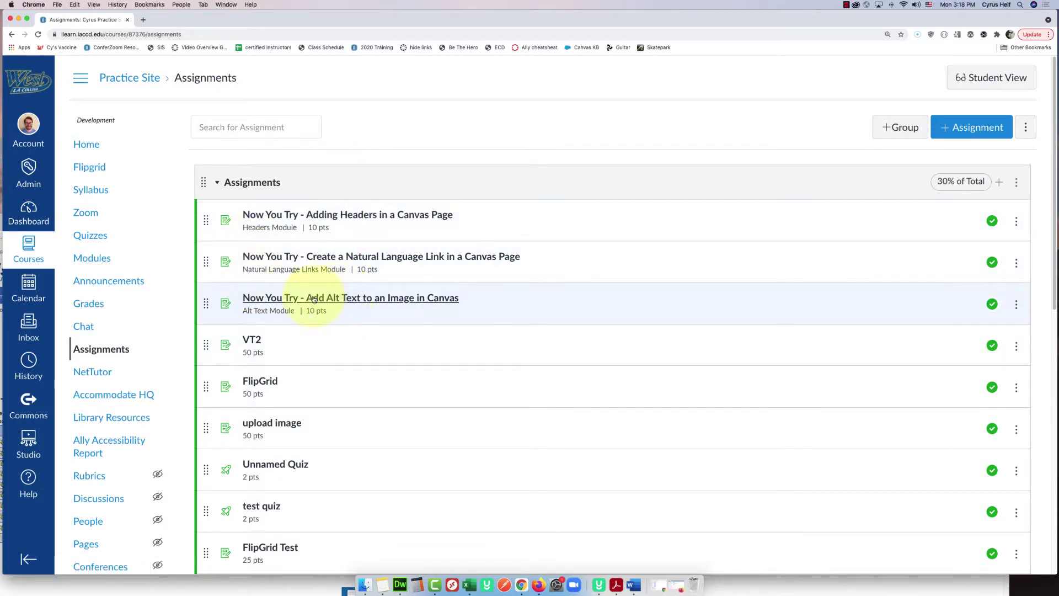
{"action": "left_click", "coordinate": [373, 300]}
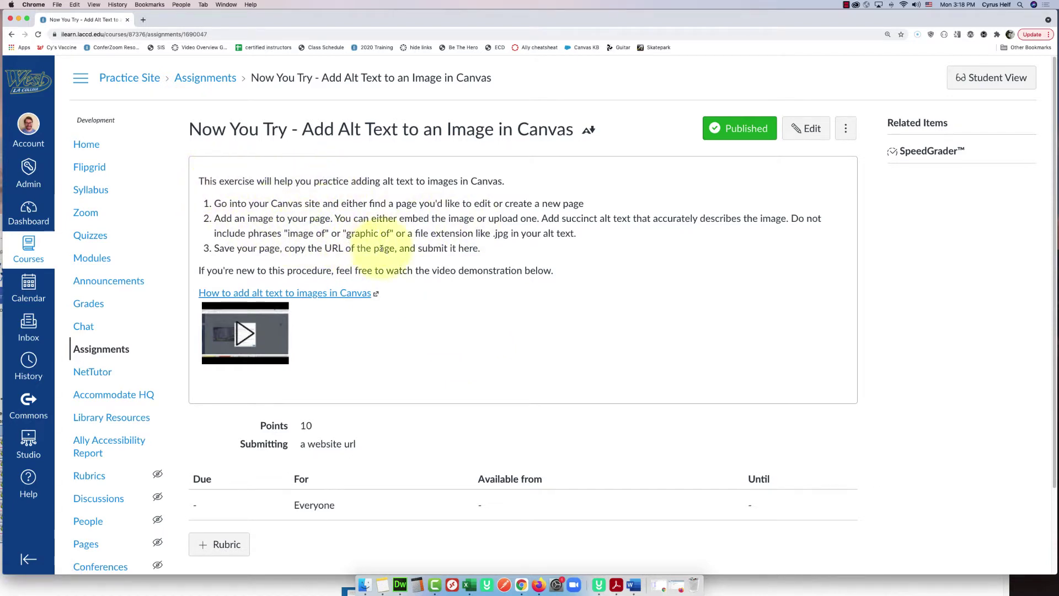
Start a new rubric for the alt text assignment.
{"action": "scroll", "coordinate": [379, 241], "scroll_direction": "down", "scroll_amount": 1}
{"action": "scroll", "coordinate": [379, 241], "scroll_direction": "down", "scroll_amount": 3}
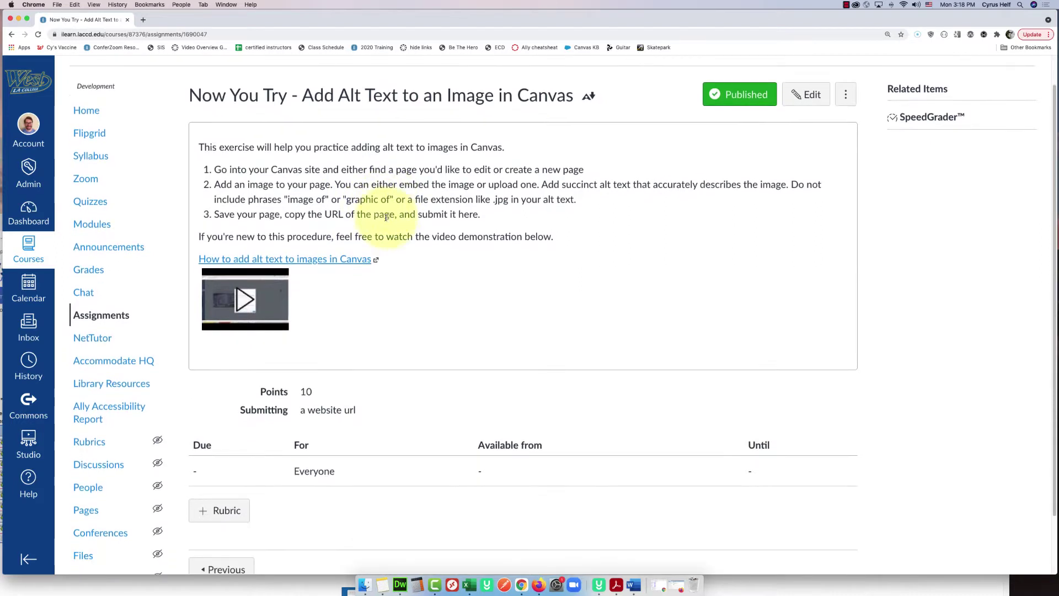
{"action": "scroll", "coordinate": [499, 224], "scroll_direction": "down", "scroll_amount": 2}
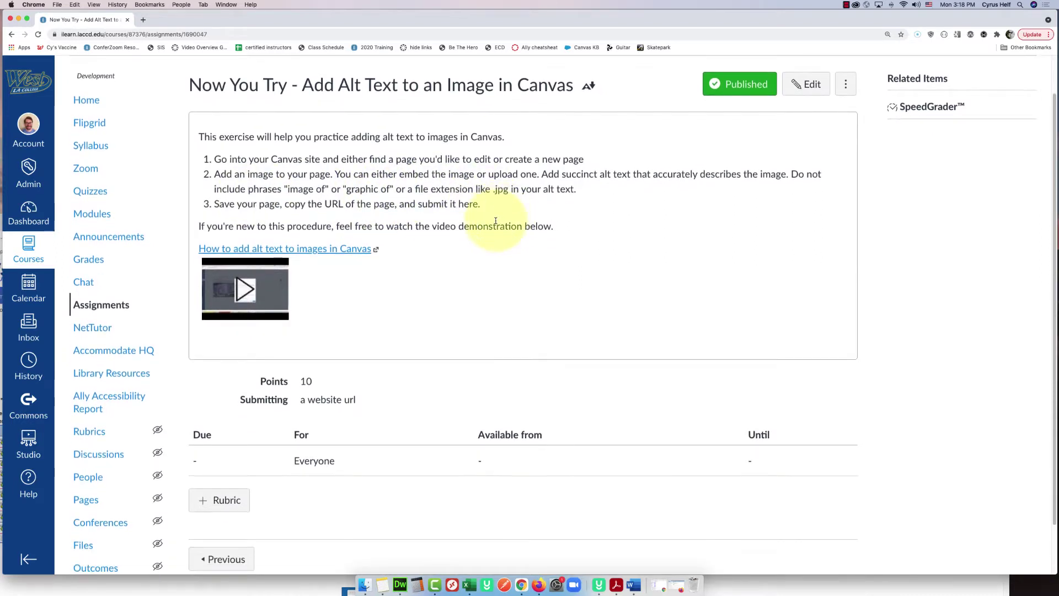
{"action": "scroll", "coordinate": [367, 112], "scroll_direction": "down", "scroll_amount": 4}
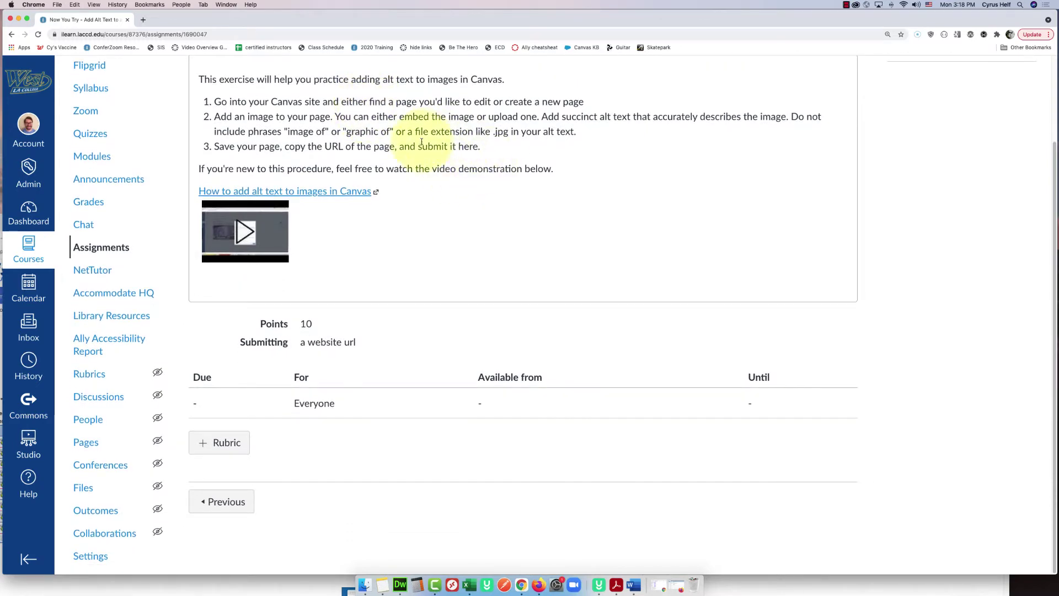
{"action": "left_click", "coordinate": [215, 445]}
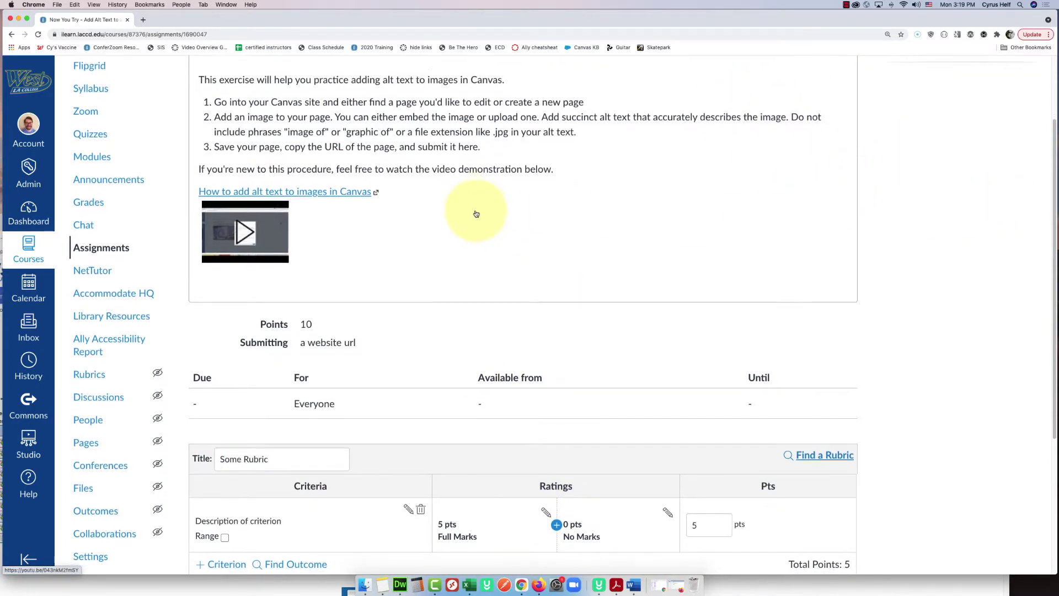
Title the new rubric "Alt Text Rubric".
{"action": "scroll", "coordinate": [476, 214], "scroll_direction": "down", "scroll_amount": 5}
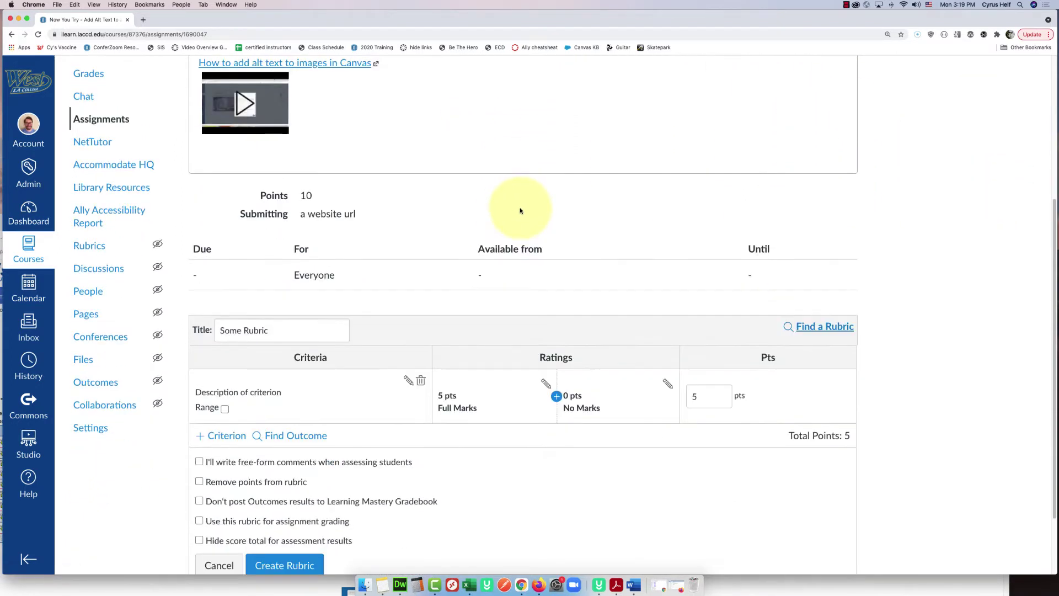
{"action": "scroll", "coordinate": [519, 209], "scroll_direction": "down", "scroll_amount": 2}
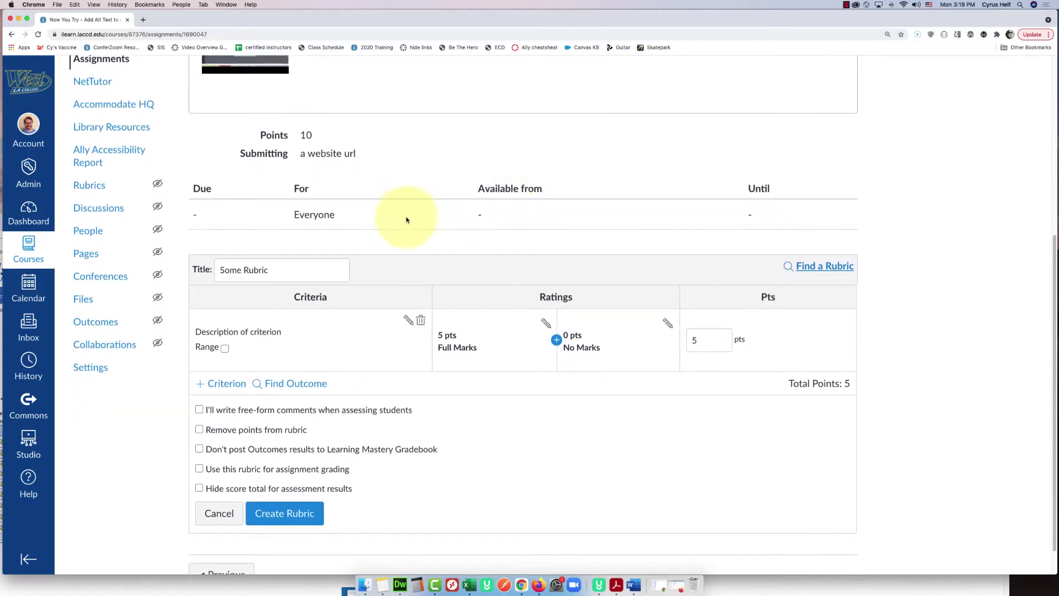
{"action": "scroll", "coordinate": [272, 326], "scroll_direction": "down", "scroll_amount": 1}
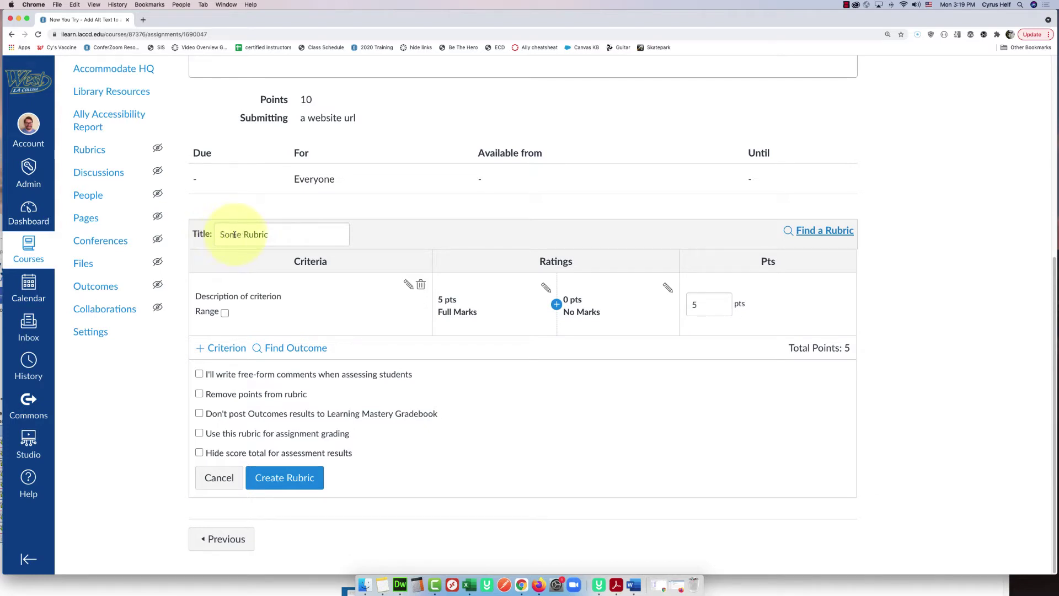
{"action": "left_click_drag", "start_coordinate": [274, 234], "coordinate": [212, 234]}
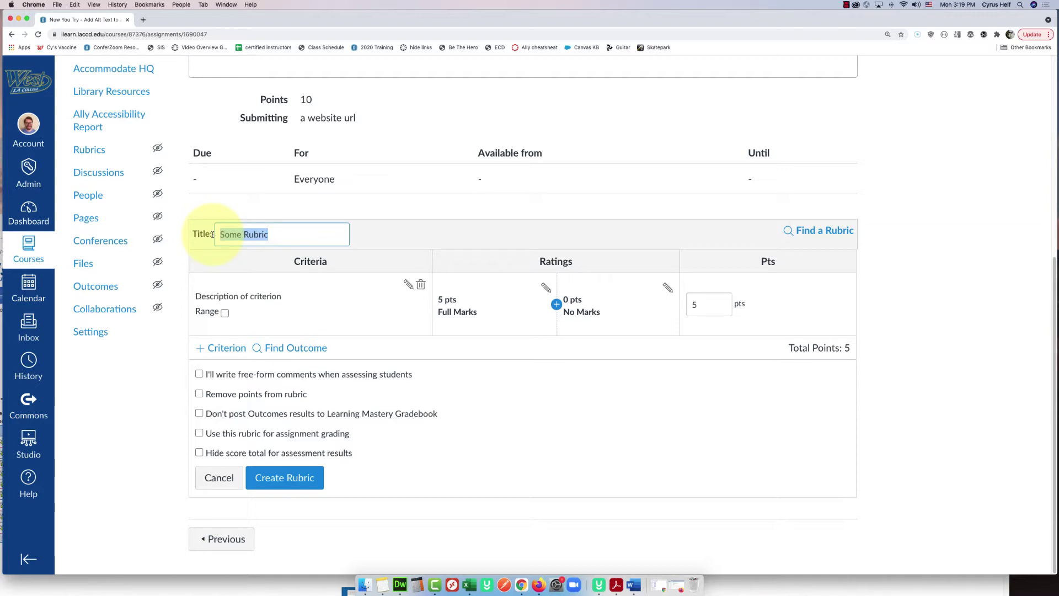
{"action": "type", "text": "Alt Text"}
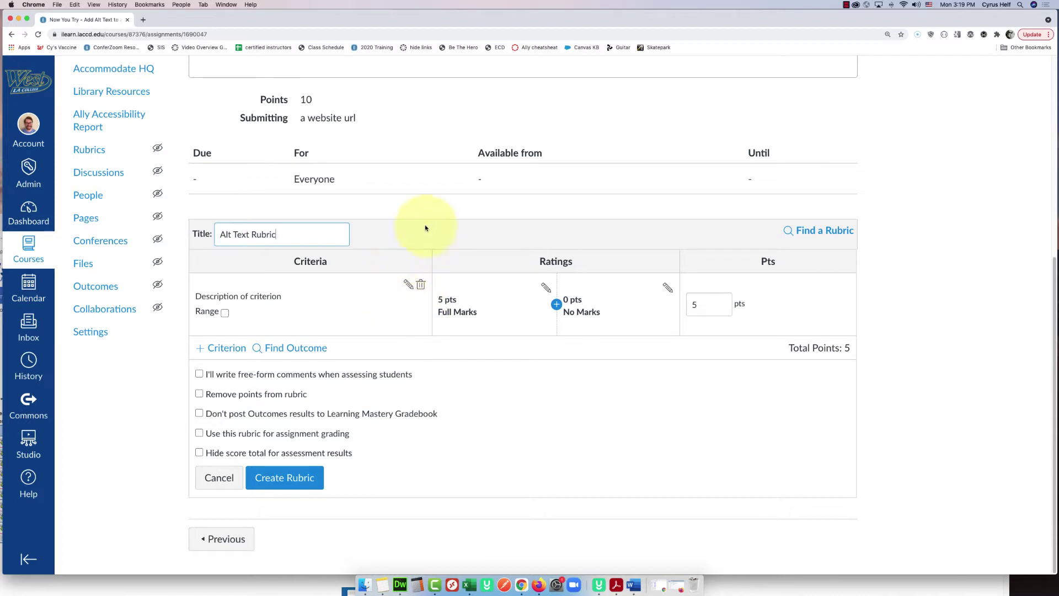
{"action": "left_click", "coordinate": [346, 282]}
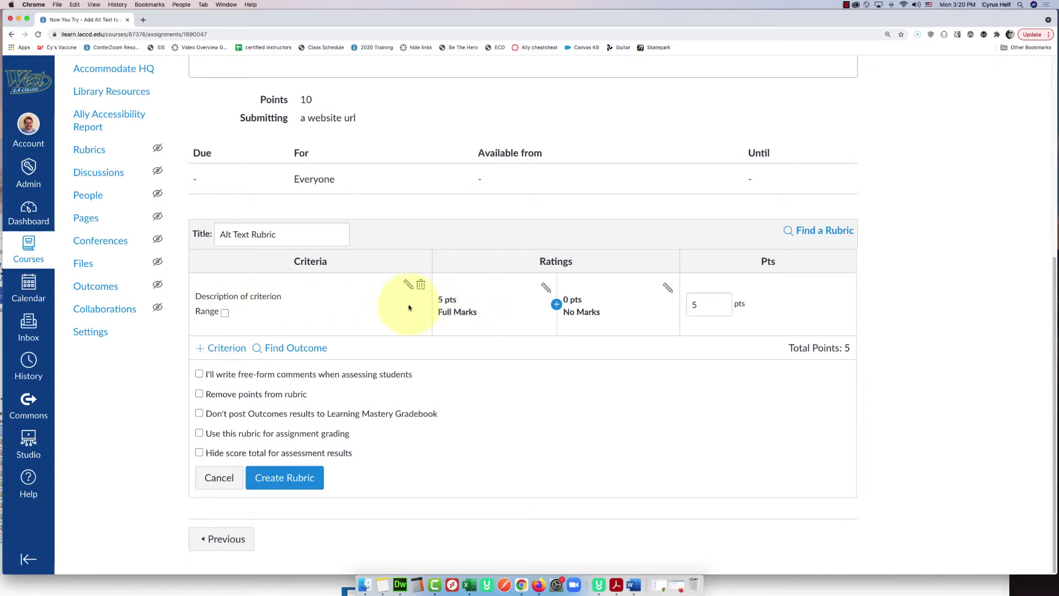
Set the first criterion's maximum score to 2 points.
{"action": "scroll", "coordinate": [298, 124], "scroll_direction": "up", "scroll_amount": 1}
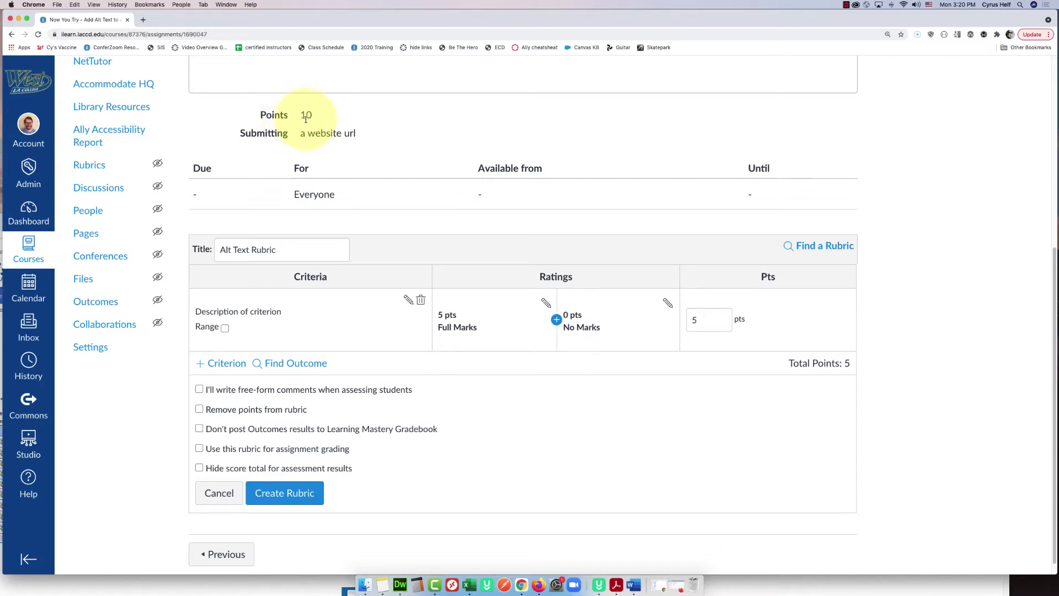
{"action": "scroll", "coordinate": [301, 132], "scroll_direction": "down", "scroll_amount": 1}
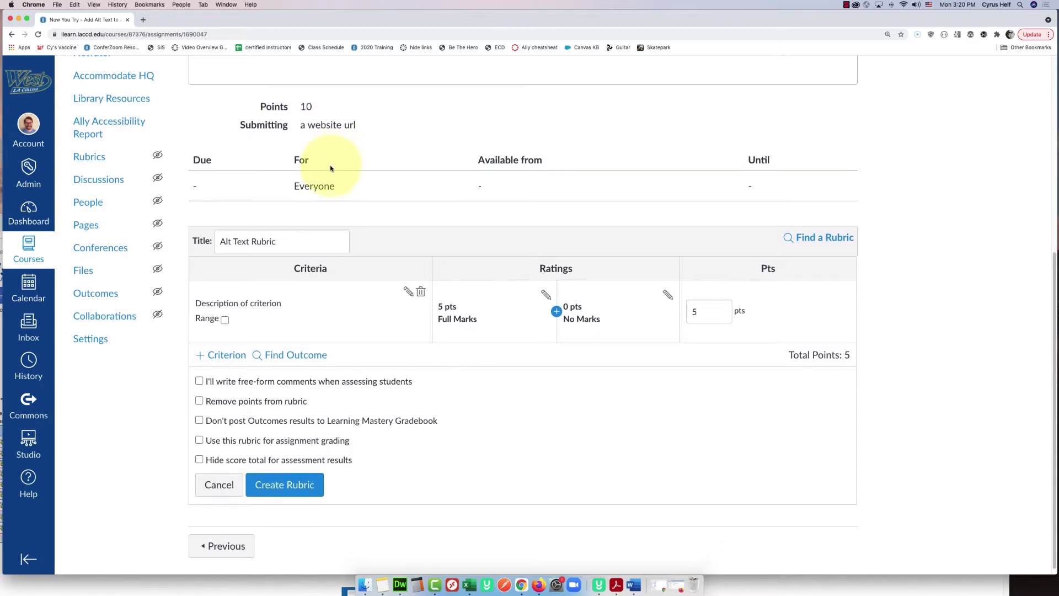
{"action": "double_click", "coordinate": [703, 310]}
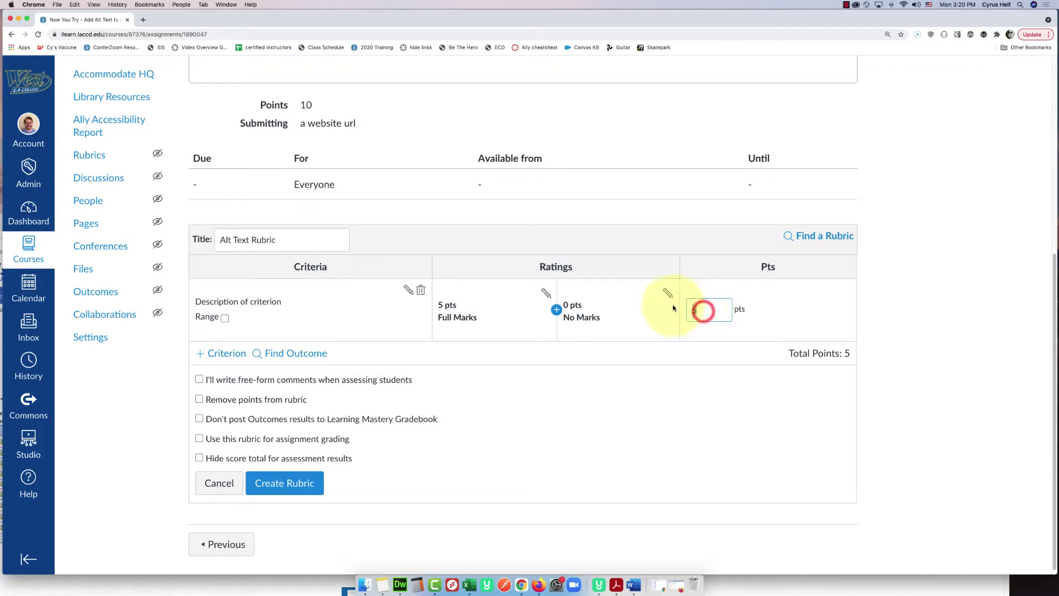
{"action": "type", "text": "2"}
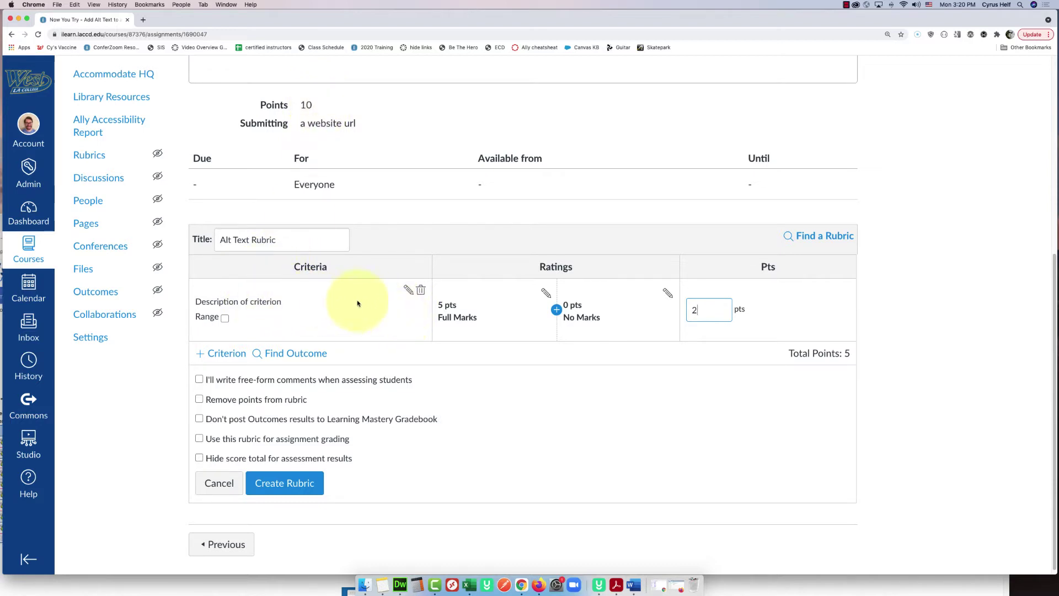
Change the first criterion's description to "Add Image In Canvas", leaving the long description empty, and update the criterion.
{"action": "left_click", "coordinate": [407, 291]}
{"action": "left_click_drag", "start_coordinate": [409, 275], "coordinate": [506, 275]}
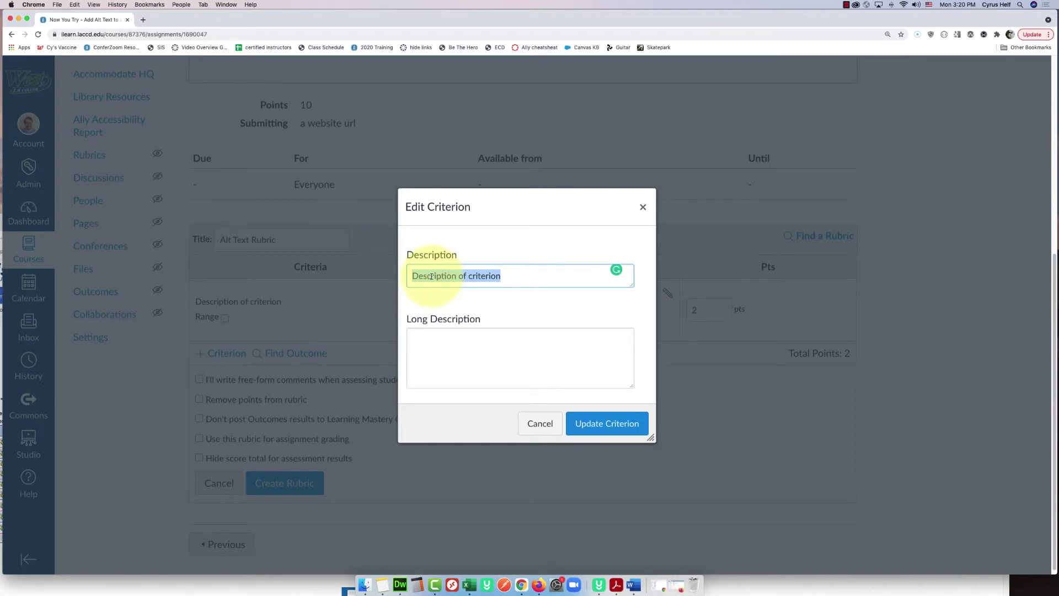
{"action": "type", "text": "Add Image In Canvas"}
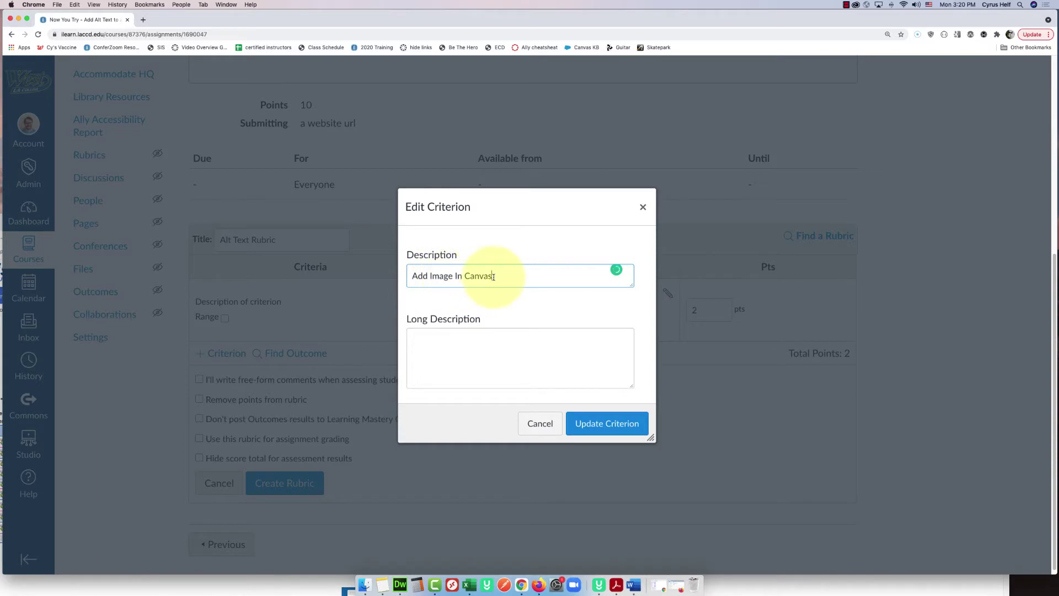
{"action": "left_click", "coordinate": [450, 354]}
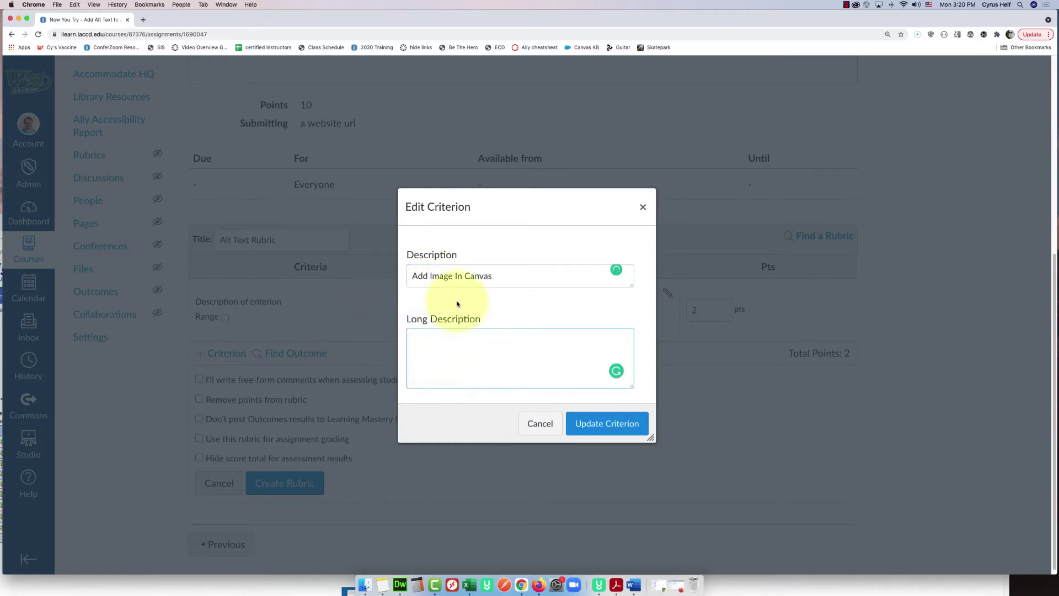
{"action": "triple_click", "coordinate": [497, 277]}
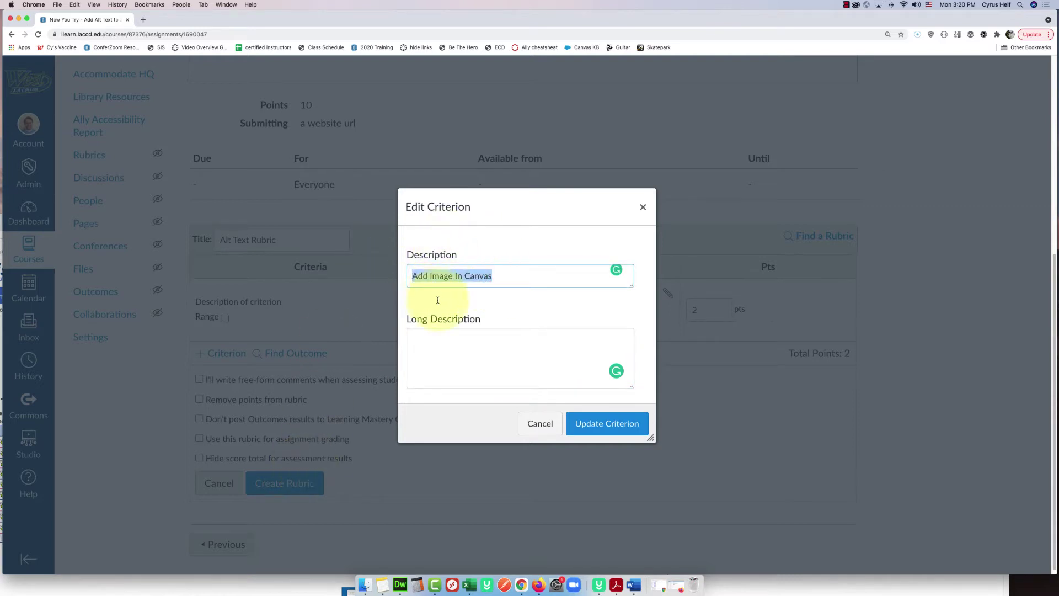
{"action": "left_click", "coordinate": [432, 346]}
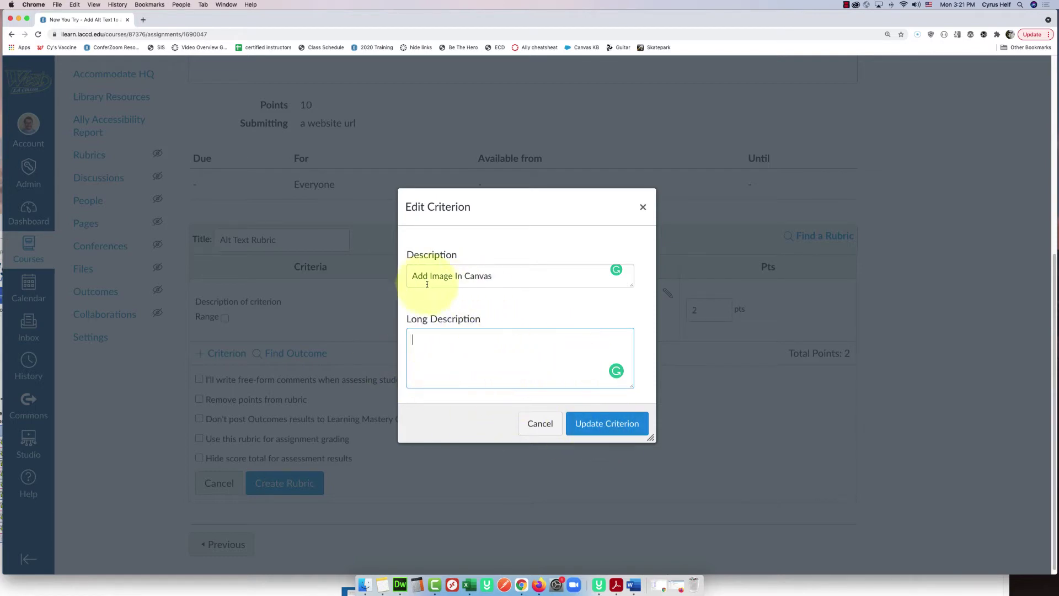
{"action": "left_click", "coordinate": [610, 426]}
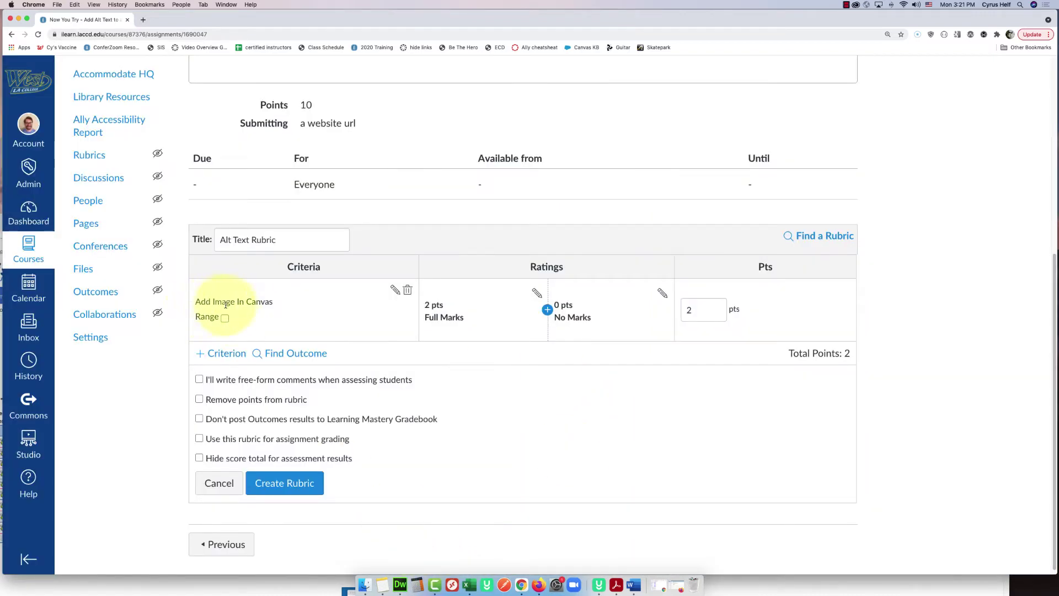
Add the description "Student put an image on a Canvas Page successfully" to the criterion's Full Marks rating.
{"action": "left_click_drag", "start_coordinate": [273, 302], "coordinate": [194, 302]}
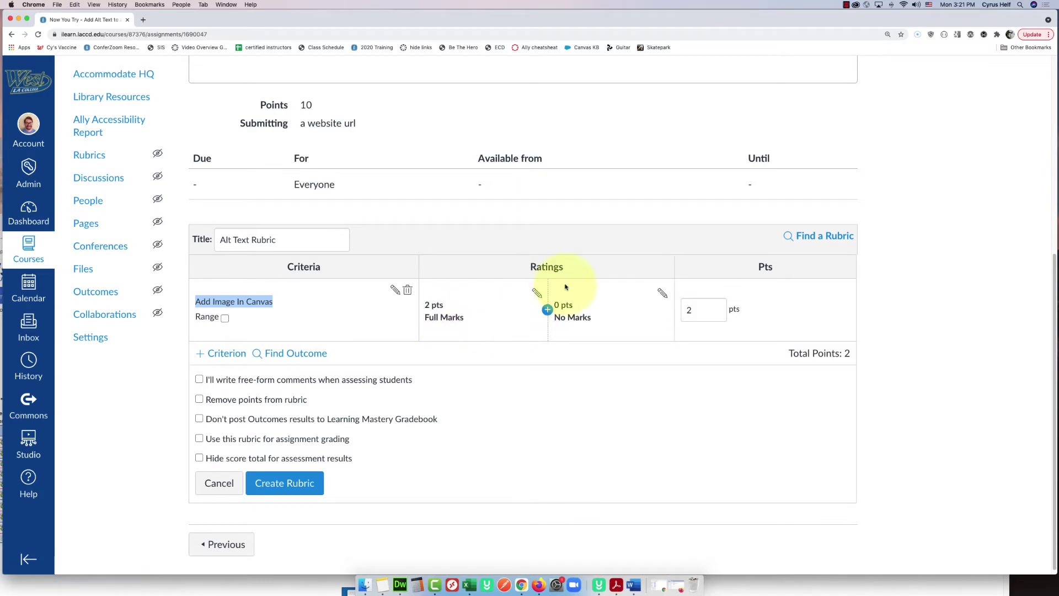
{"action": "left_click", "coordinate": [536, 293]}
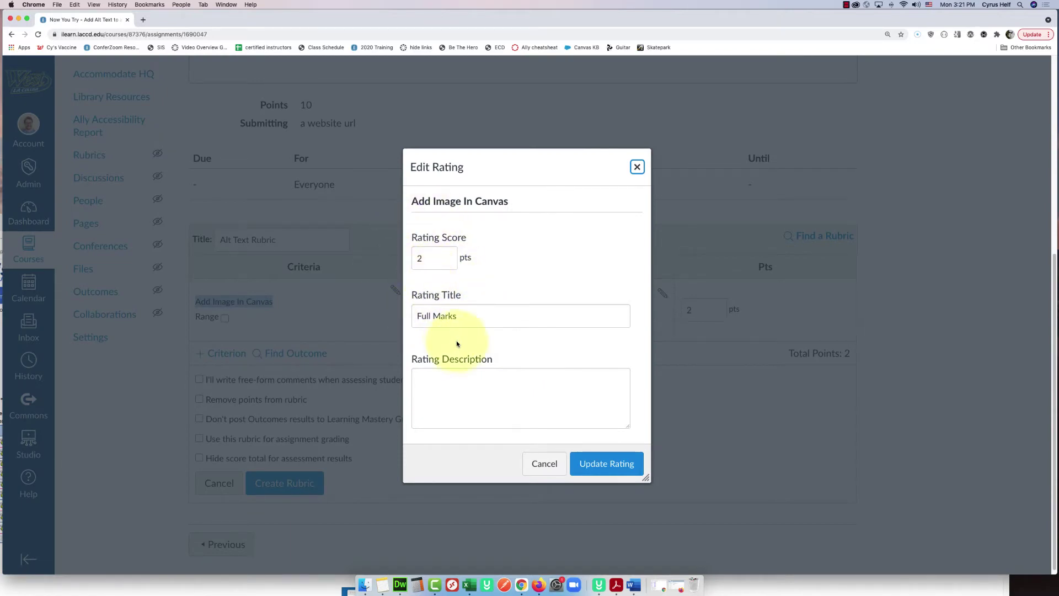
{"action": "left_click", "coordinate": [446, 389]}
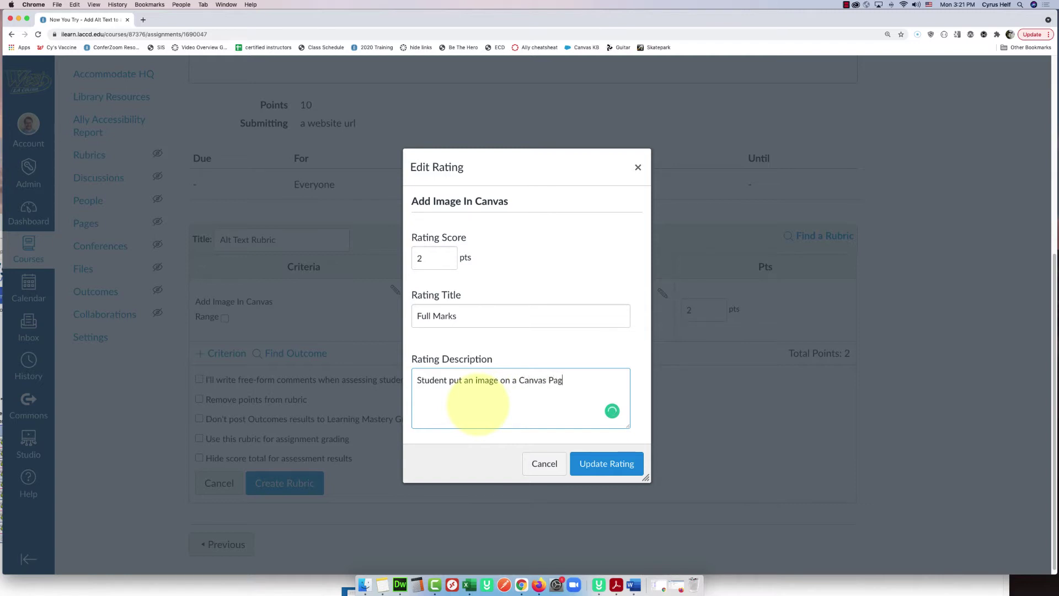
{"action": "type", "text": "ccessfully"}
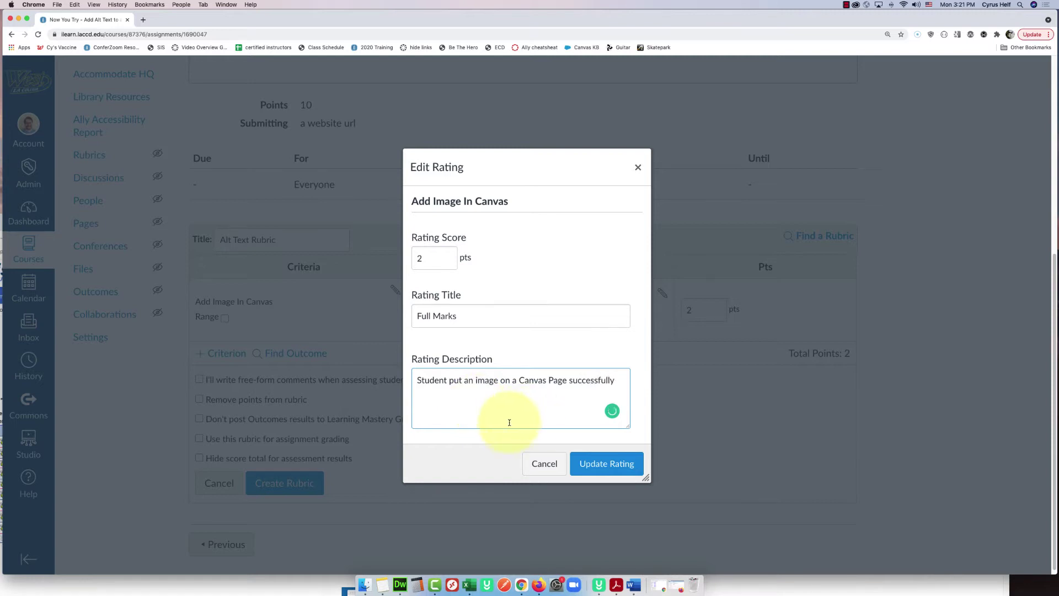
{"action": "left_click", "coordinate": [609, 465]}
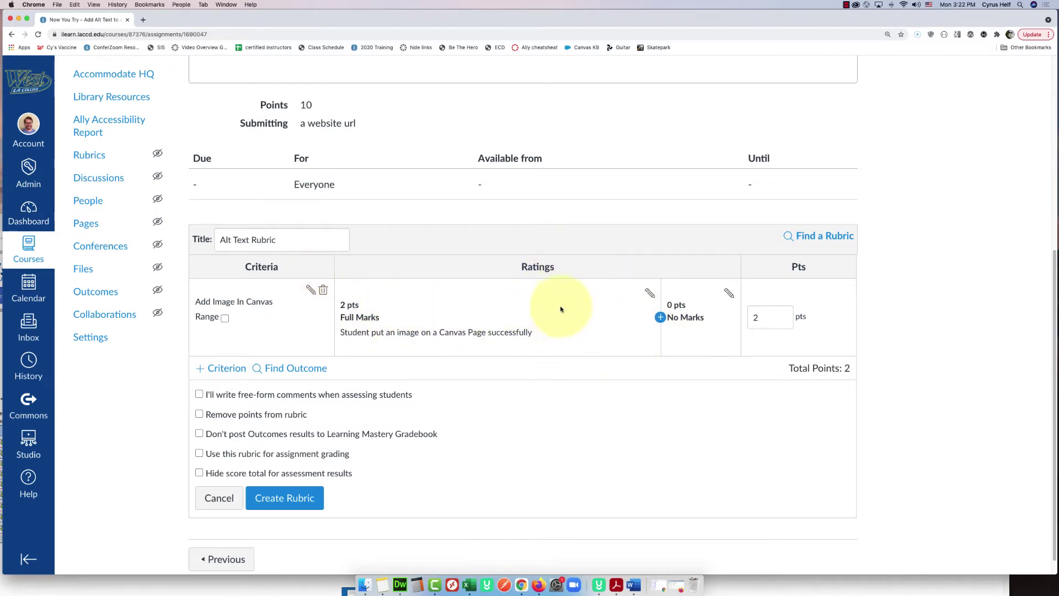
Retitle the 0-point rating "No Image" and describe it as "Student did not put an image on a Canvas Page successfully".
{"action": "left_click", "coordinate": [729, 293]}
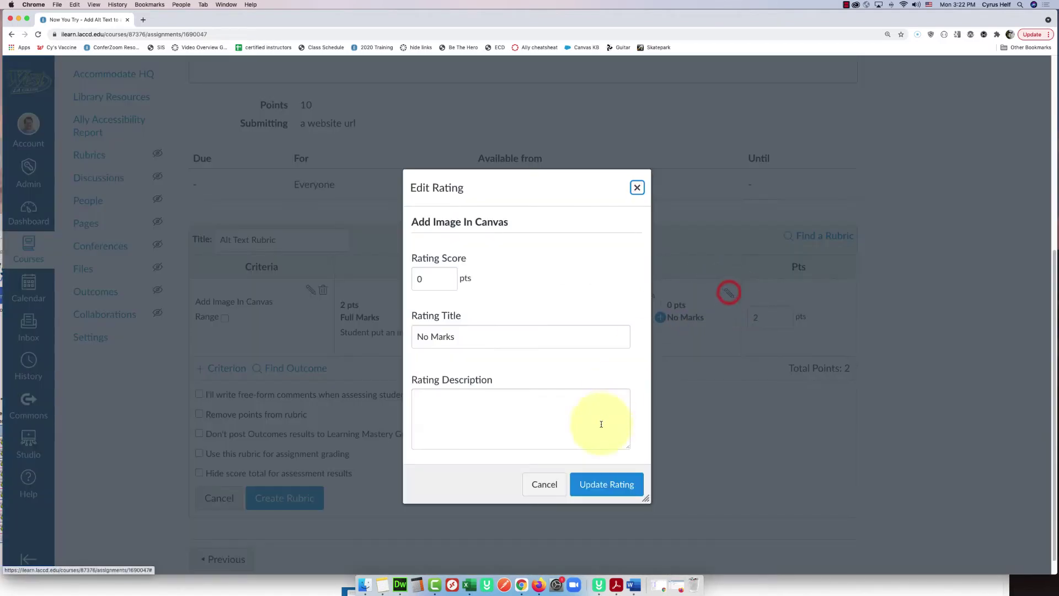
{"action": "triple_click", "coordinate": [462, 338]}
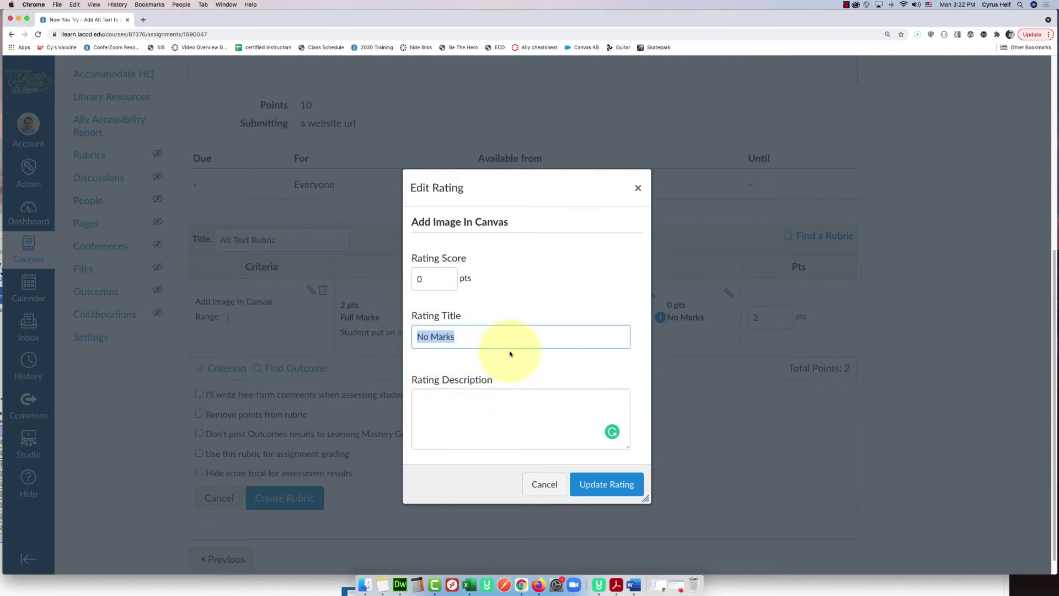
{"action": "type", "text": "No Image"}
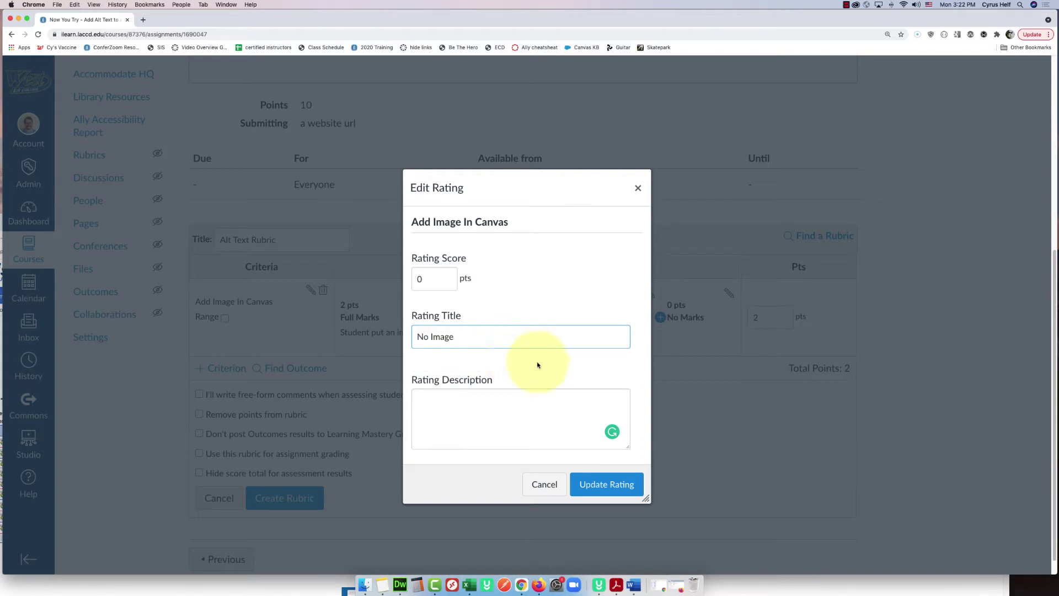
{"action": "left_click", "coordinate": [506, 413]}
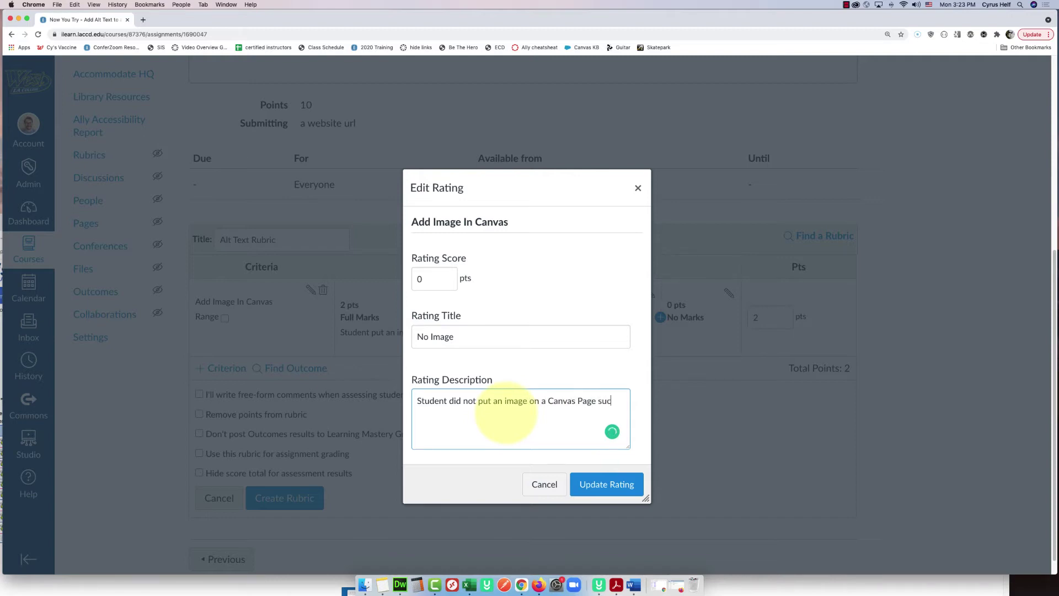
{"action": "type", "text": "sfully"}
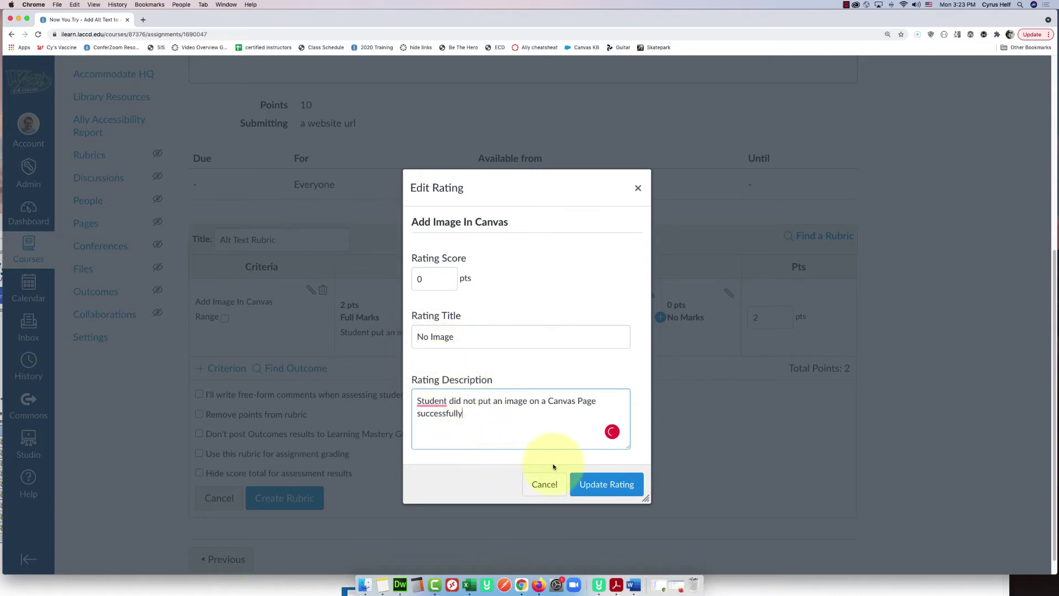
{"action": "left_click", "coordinate": [599, 485]}
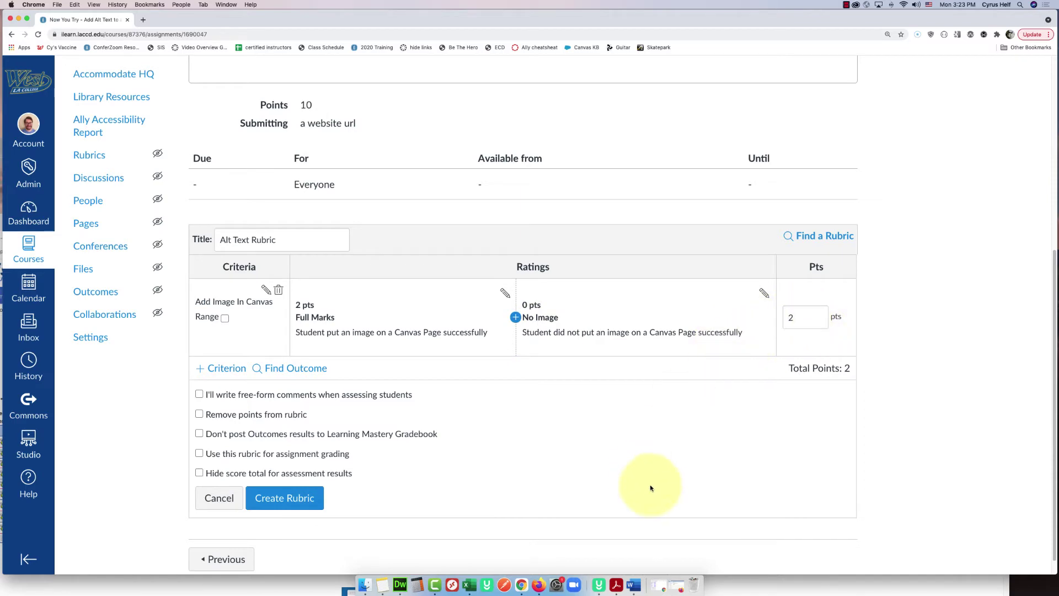
{"action": "scroll", "coordinate": [468, 414], "scroll_direction": "up", "scroll_amount": 4}
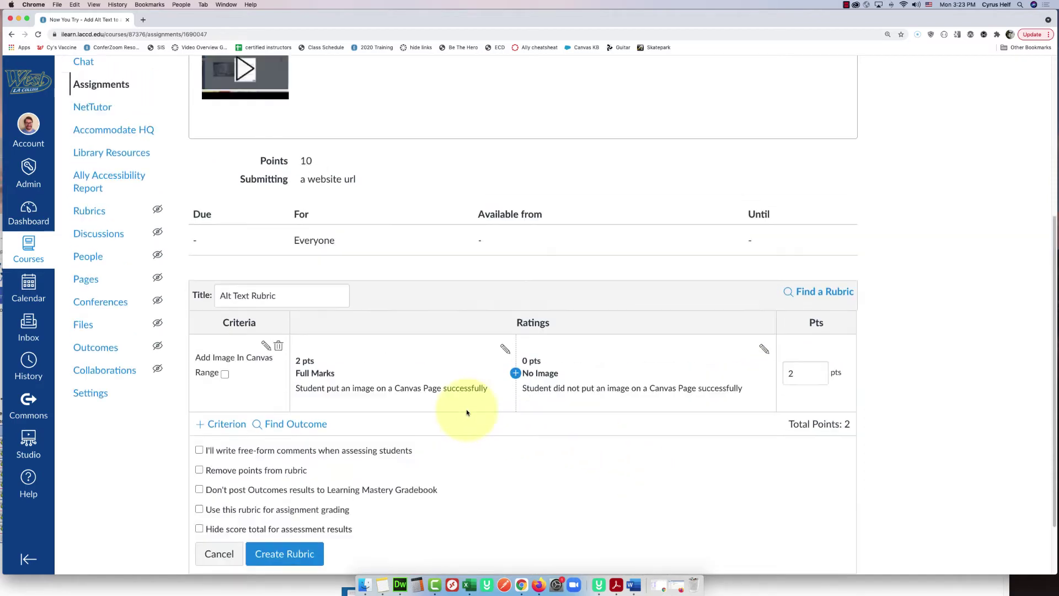
Copy "Add succinct alt text that accurately describes the image" from item 2 of the assignment instructions.
{"action": "scroll", "coordinate": [252, 120], "scroll_direction": "up", "scroll_amount": 2}
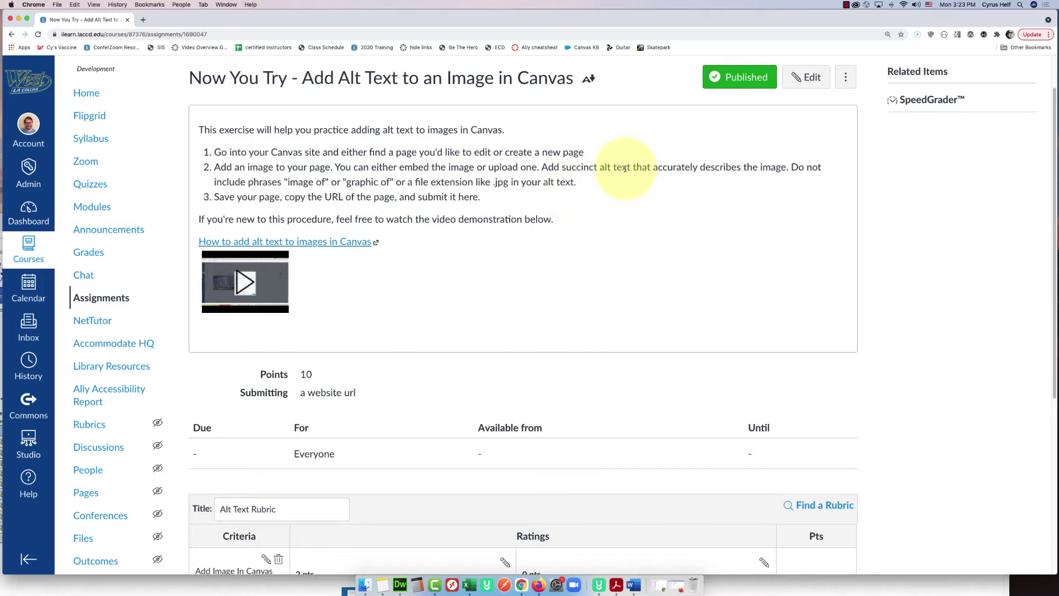
{"action": "left_click_drag", "start_coordinate": [625, 167], "coordinate": [549, 167]}
{"action": "left_click_drag", "start_coordinate": [631, 167], "coordinate": [549, 169]}
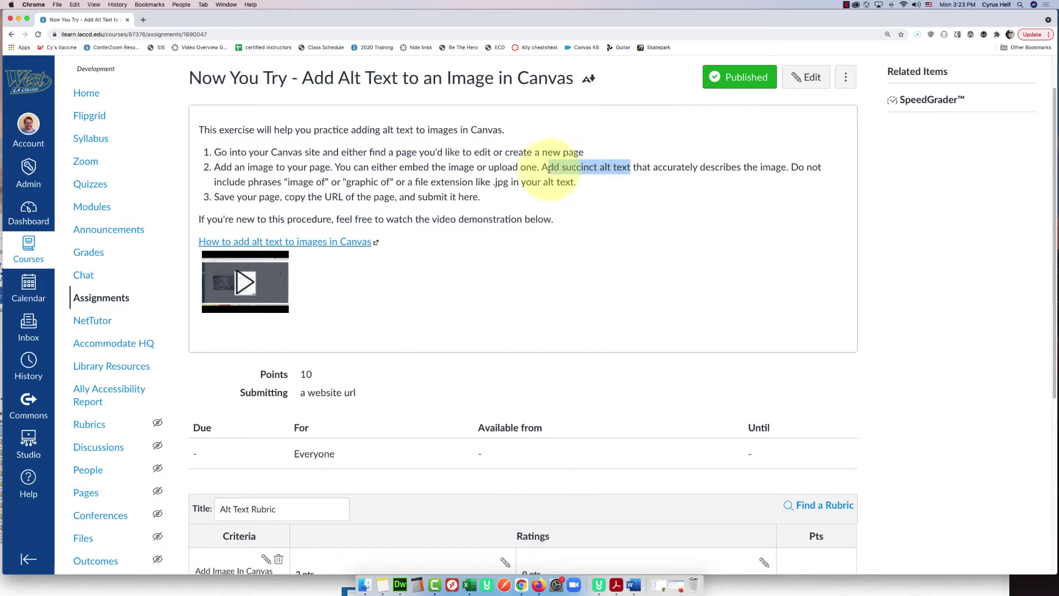
{"action": "left_click_drag", "start_coordinate": [787, 167], "coordinate": [548, 167]}
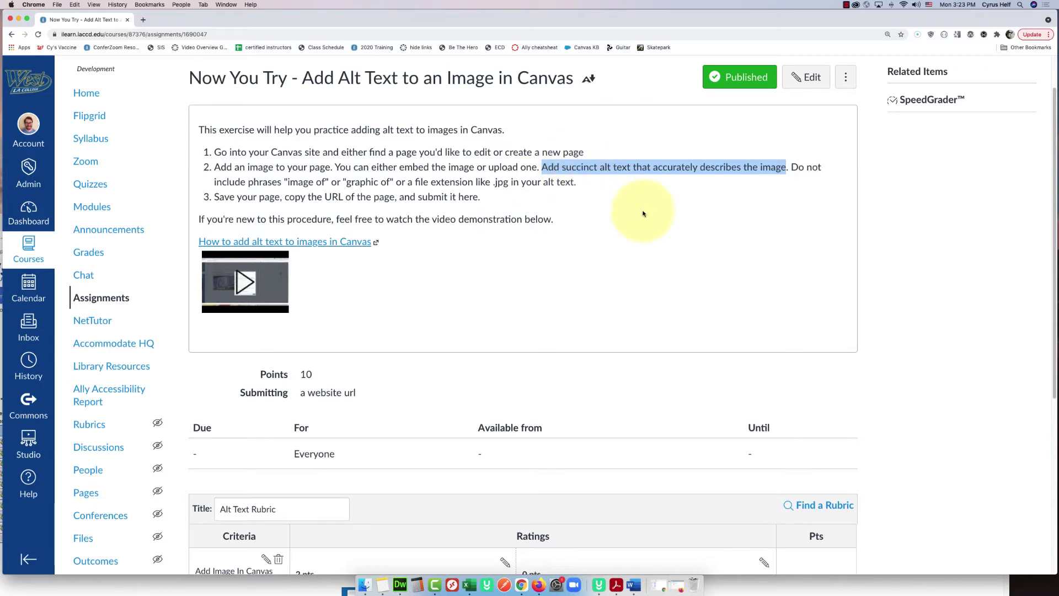
Start a new rubric criterion from the copied instruction text, shortening its description to "Add succinct alt text".
{"action": "scroll", "coordinate": [643, 213], "scroll_direction": "down", "scroll_amount": 5}
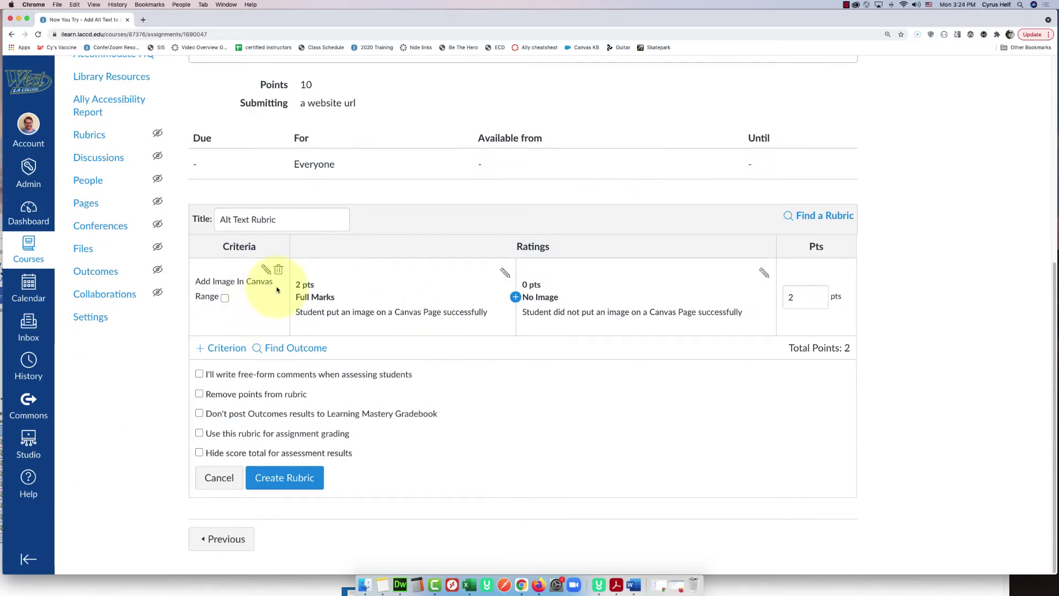
{"action": "left_click", "coordinate": [226, 349]}
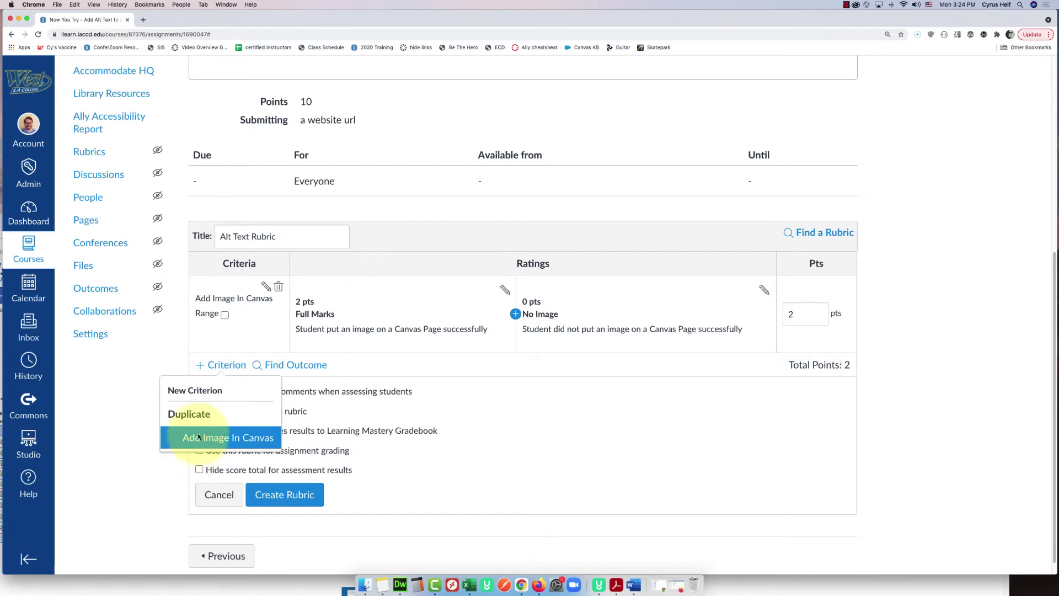
{"action": "left_click", "coordinate": [202, 393]}
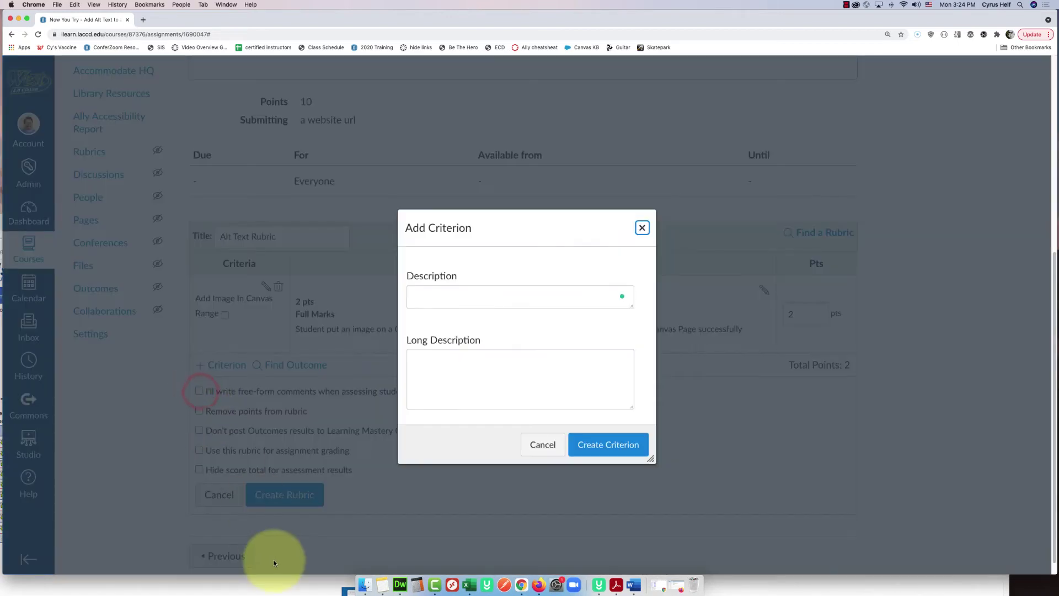
{"action": "left_click", "coordinate": [444, 291]}
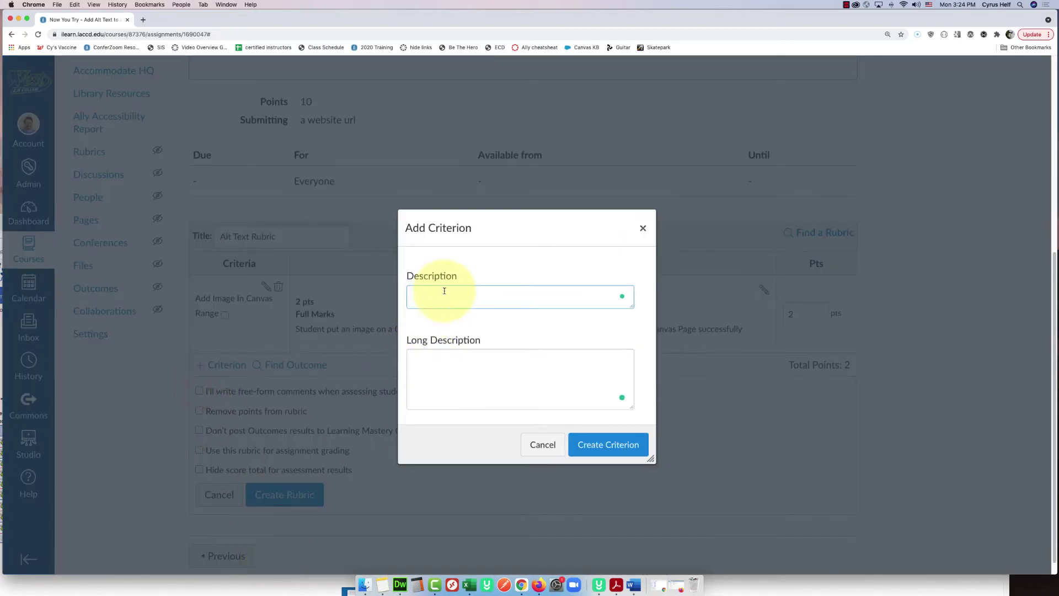
{"action": "type", "text": "Add succinct alt text that accurately describes the image"}
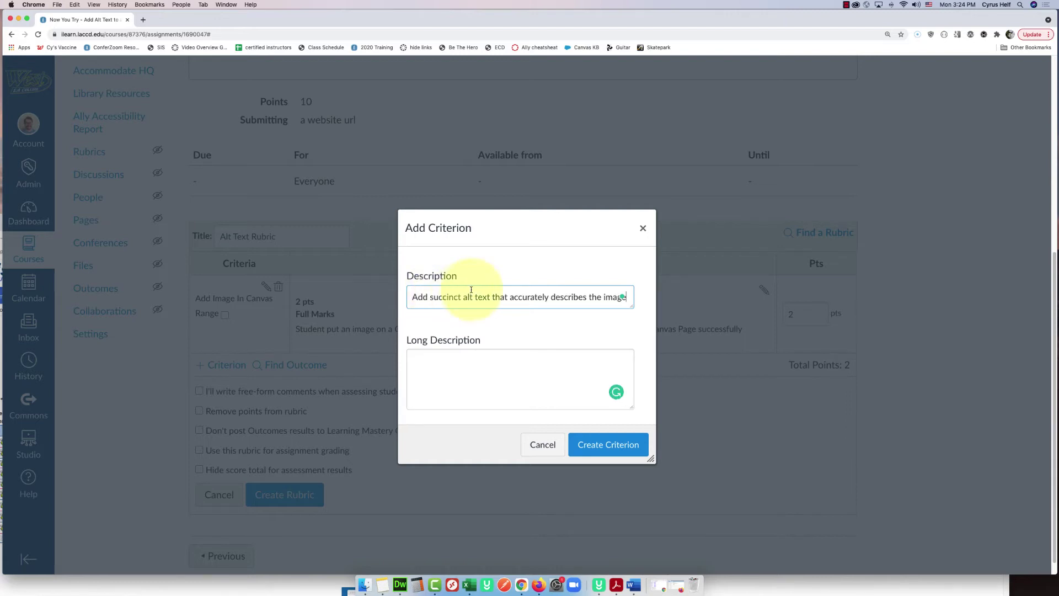
{"action": "left_click_drag", "start_coordinate": [492, 297], "coordinate": [846, 299]}
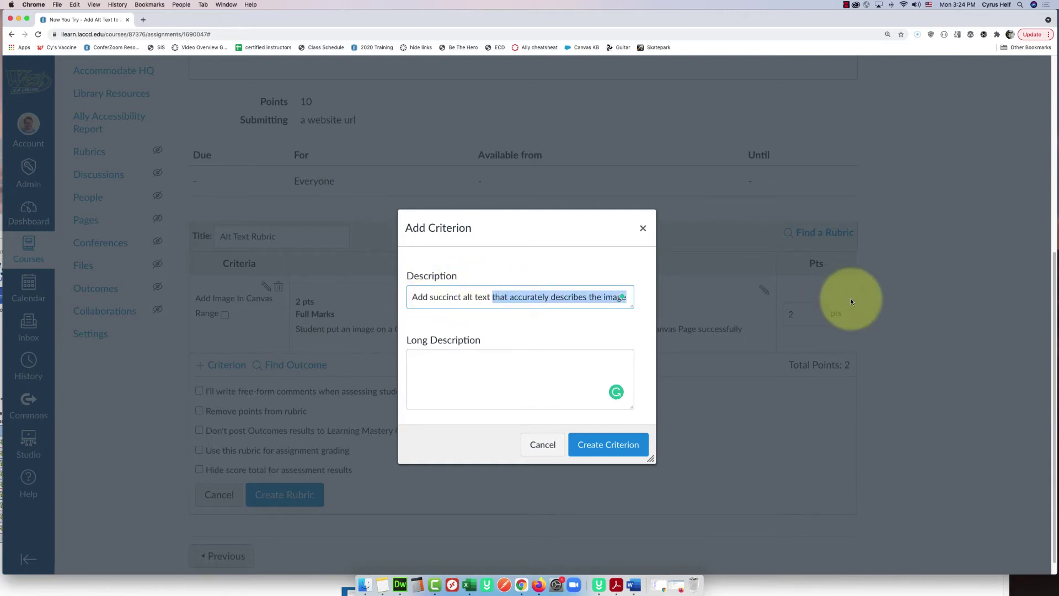
{"action": "key", "text": "BackSpace"}
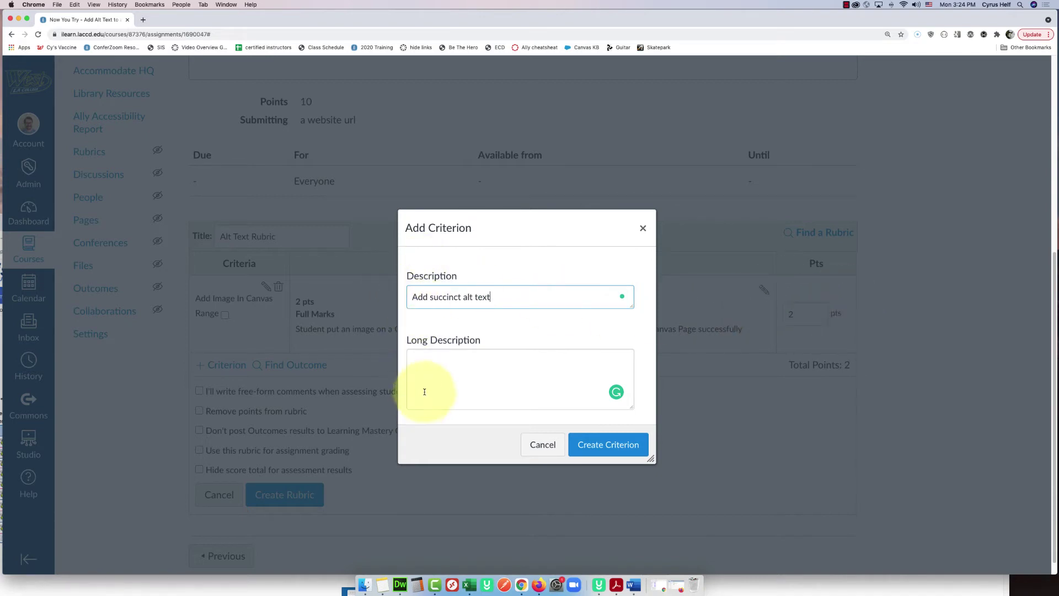
Enter the long description "Add succinct alt text that accurately describes the image" and create the criterion.
{"action": "left_click", "coordinate": [428, 359]}
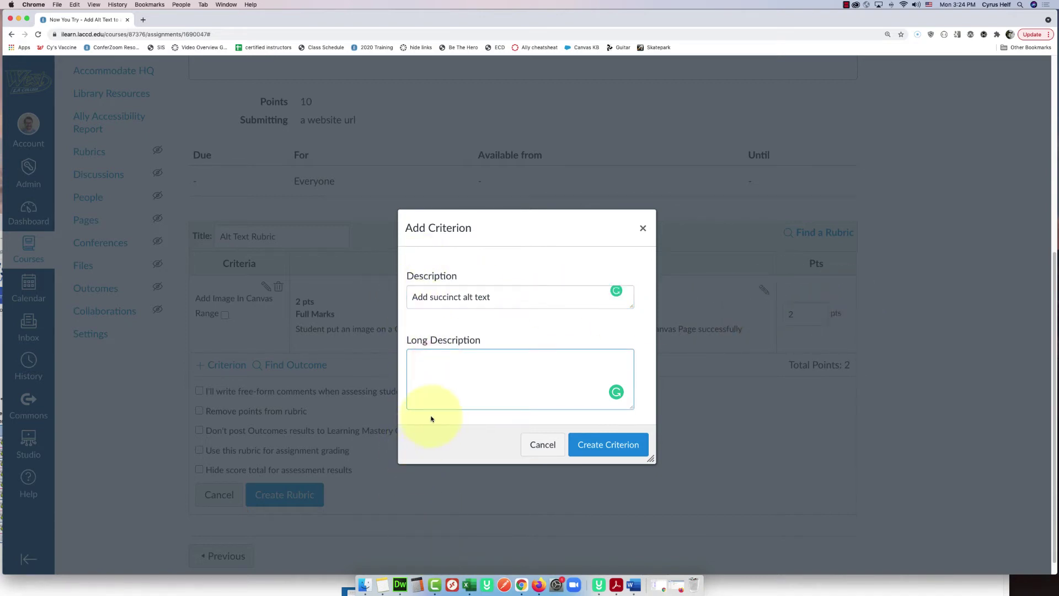
{"action": "type", "text": "Add succinct alt text that accurately describes the image"}
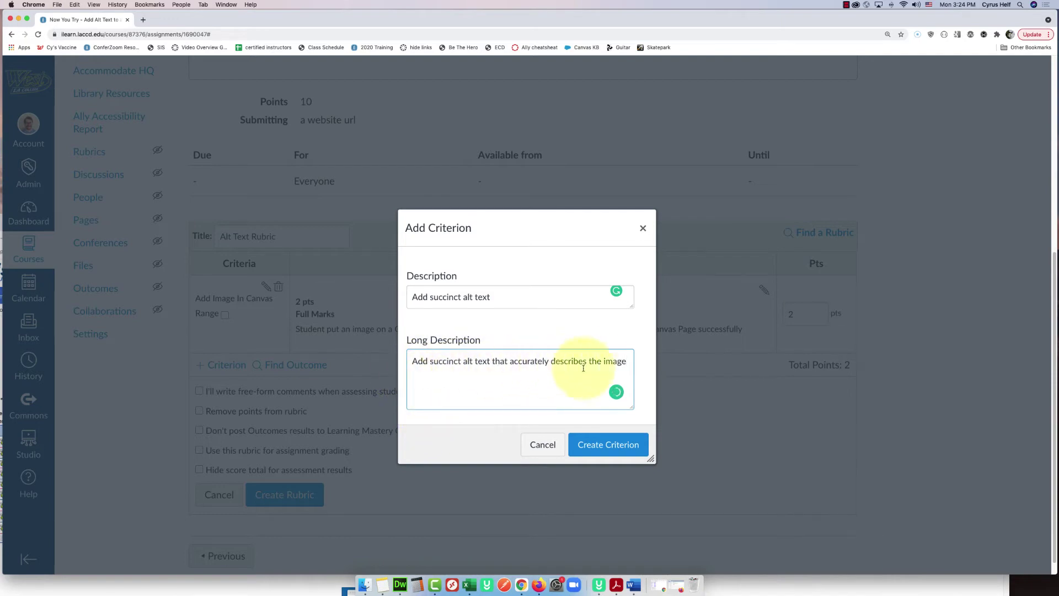
{"action": "left_click", "coordinate": [603, 445]}
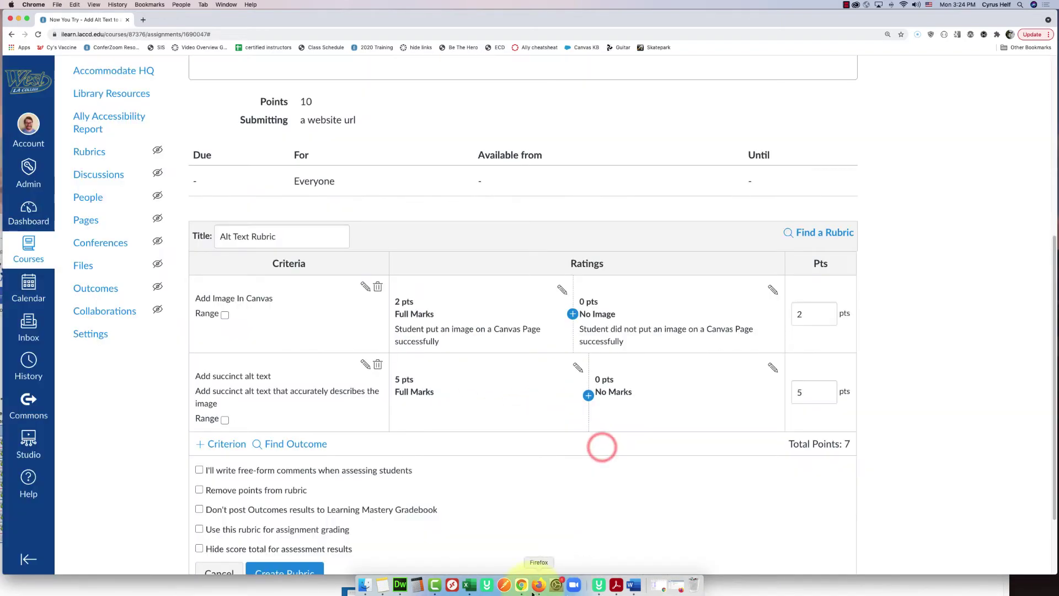
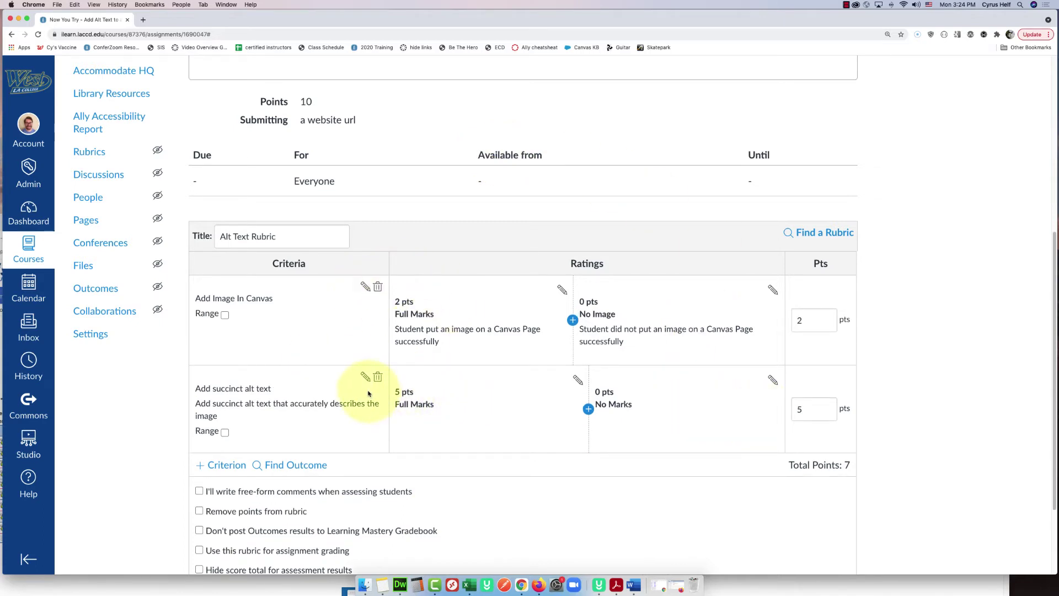
Set the maximum score of the "Add succinct alt text" criterion to 8 points.
{"action": "left_click", "coordinate": [805, 411]}
{"action": "left_click_drag", "start_coordinate": [805, 411], "coordinate": [793, 412]}
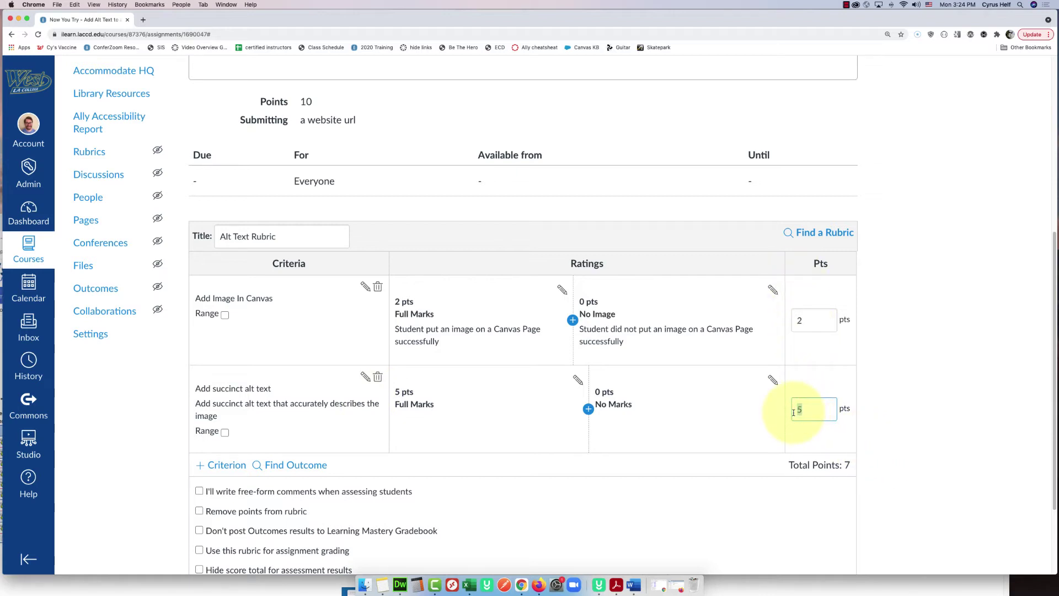
{"action": "left_click", "coordinate": [942, 418]}
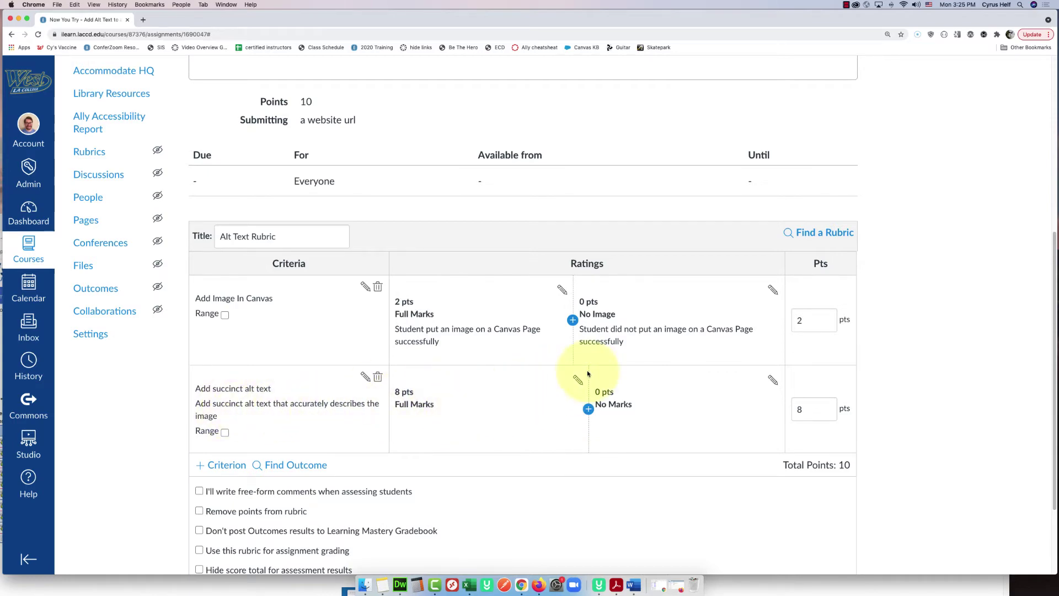
Copy the instructions from "Add succinct alt text" through "in your alt text." into the description of the second criterion's Full Marks rating.
{"action": "scroll", "coordinate": [574, 385], "scroll_direction": "up", "scroll_amount": 5}
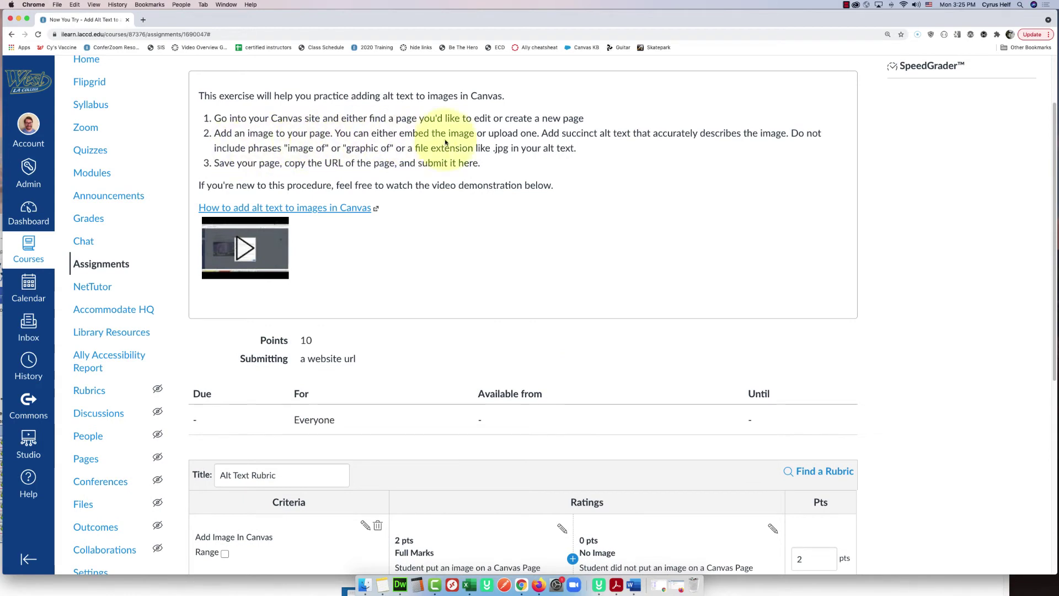
{"action": "left_click_drag", "start_coordinate": [581, 145], "coordinate": [540, 135]}
{"action": "scroll", "coordinate": [543, 208], "scroll_direction": "down", "scroll_amount": 5}
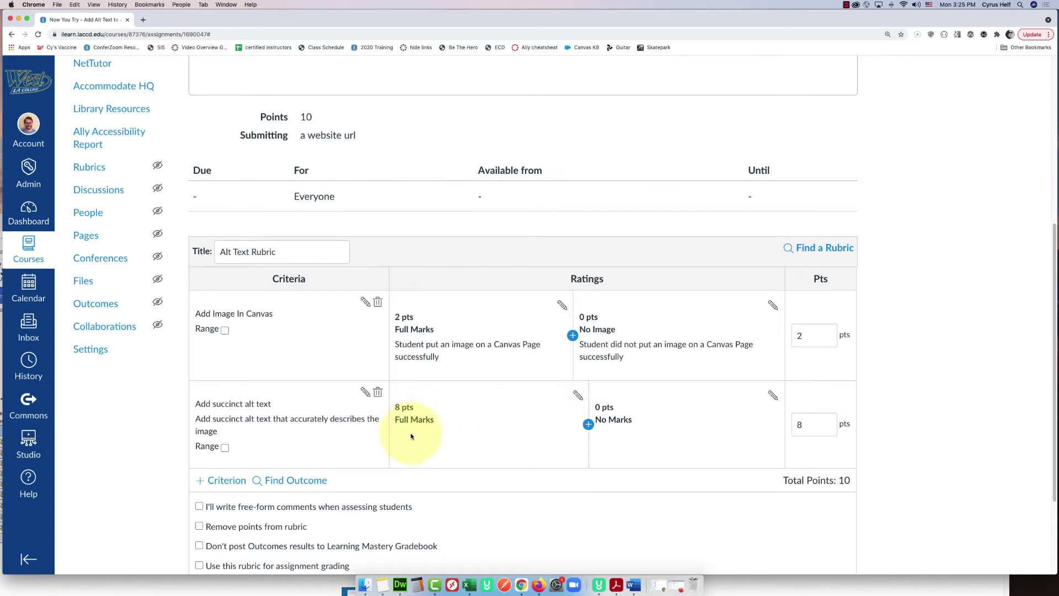
{"action": "left_click", "coordinate": [577, 395]}
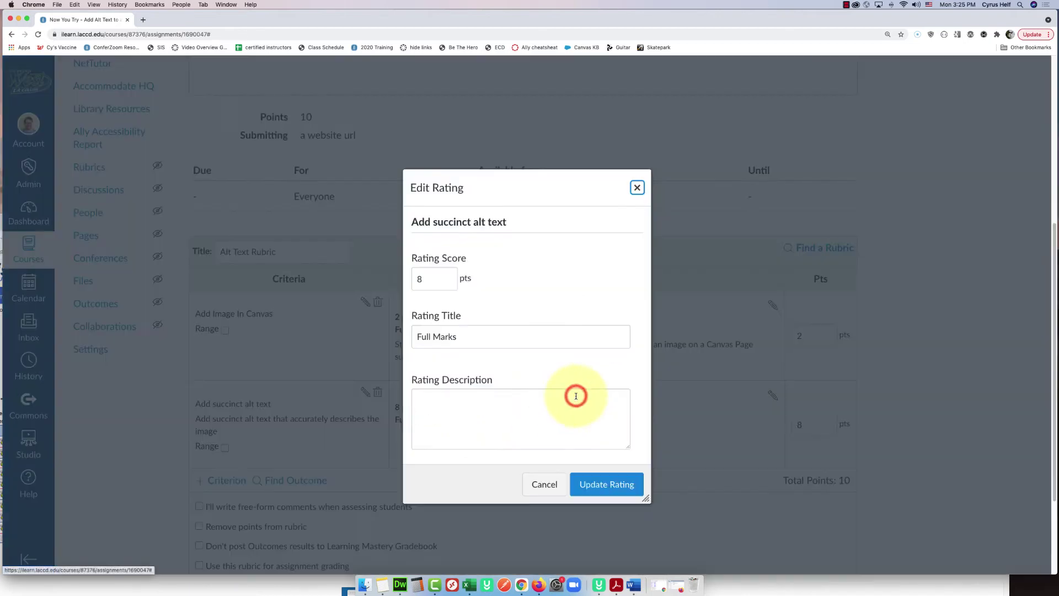
{"action": "left_click", "coordinate": [433, 403]}
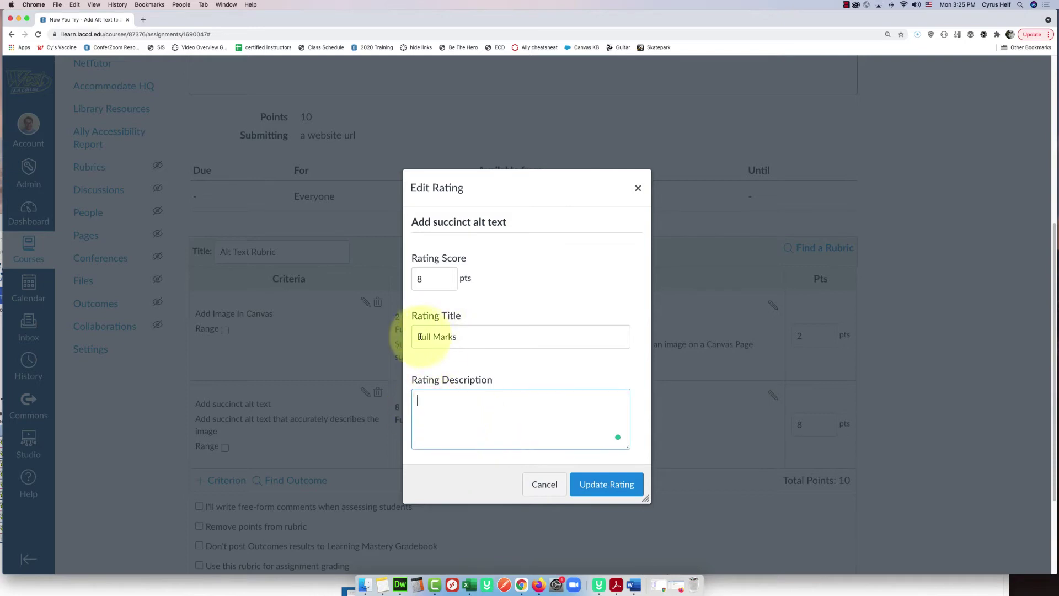
{"action": "key", "text": "super+v"}
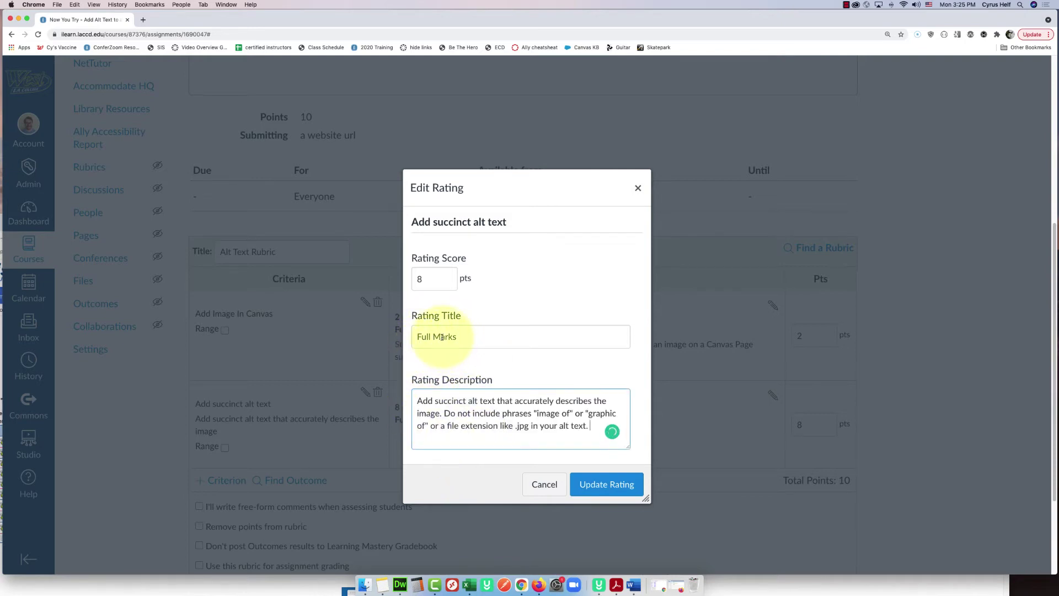
Reword the first sentence of the rating description to "Student added succinct alt text that accurately described the image.".
{"action": "left_click", "coordinate": [418, 401]}
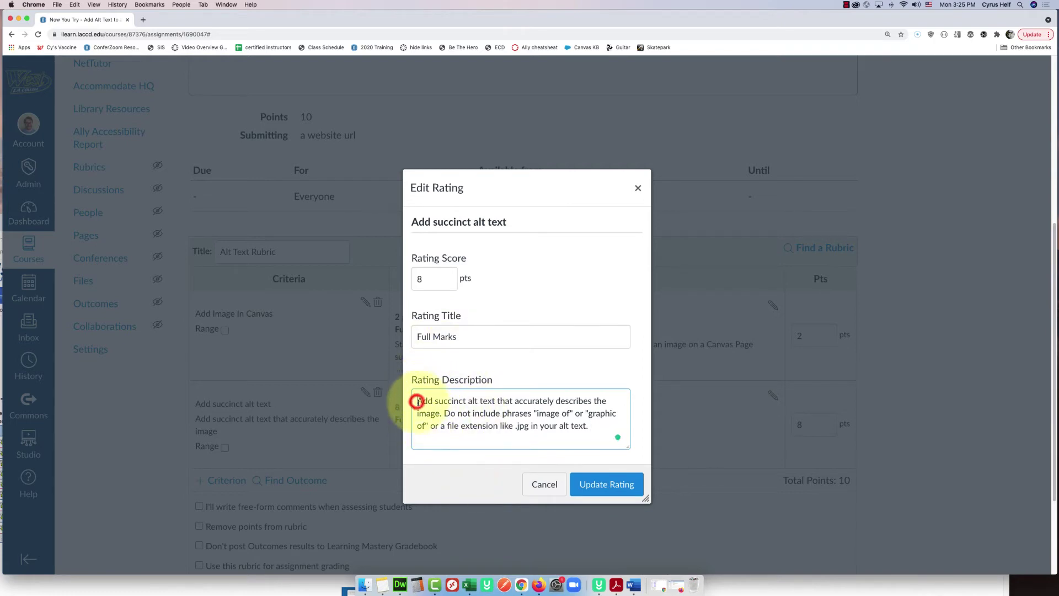
{"action": "type", "text": "Student"}
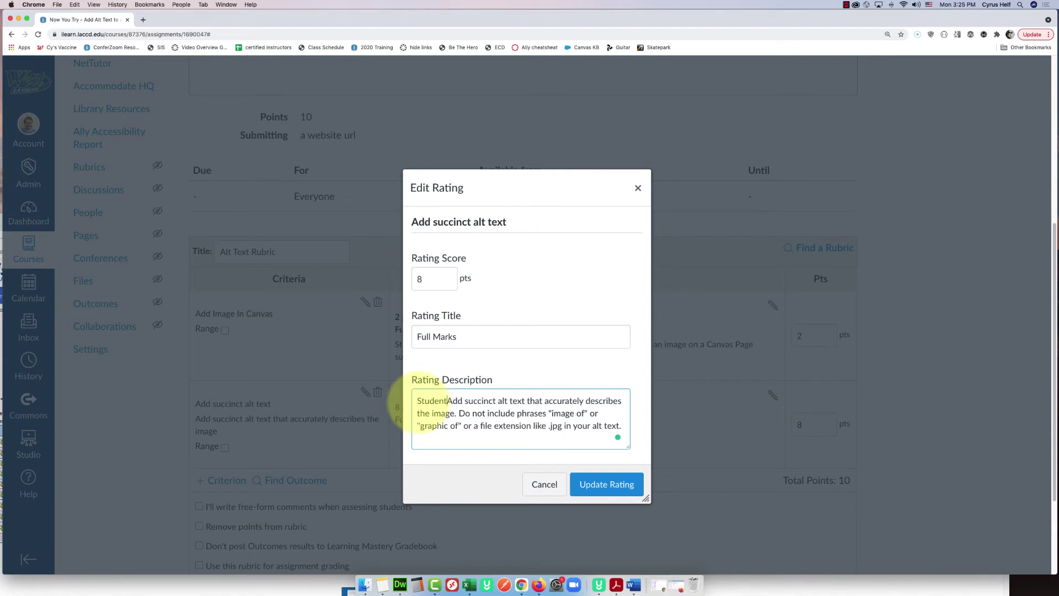
{"action": "key", "text": "BackSpace"}
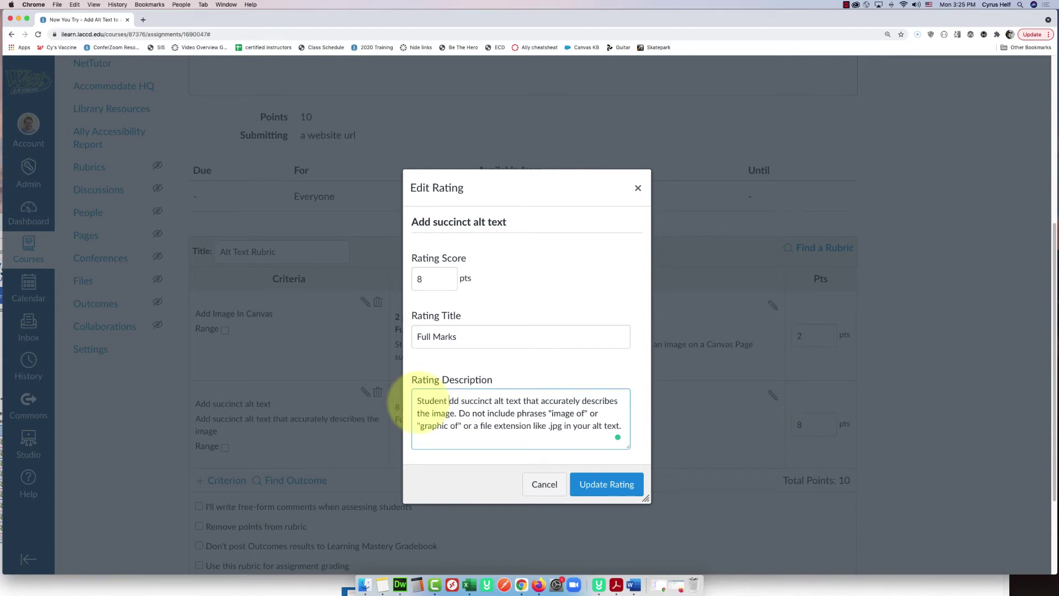
{"action": "type", "text": "added"}
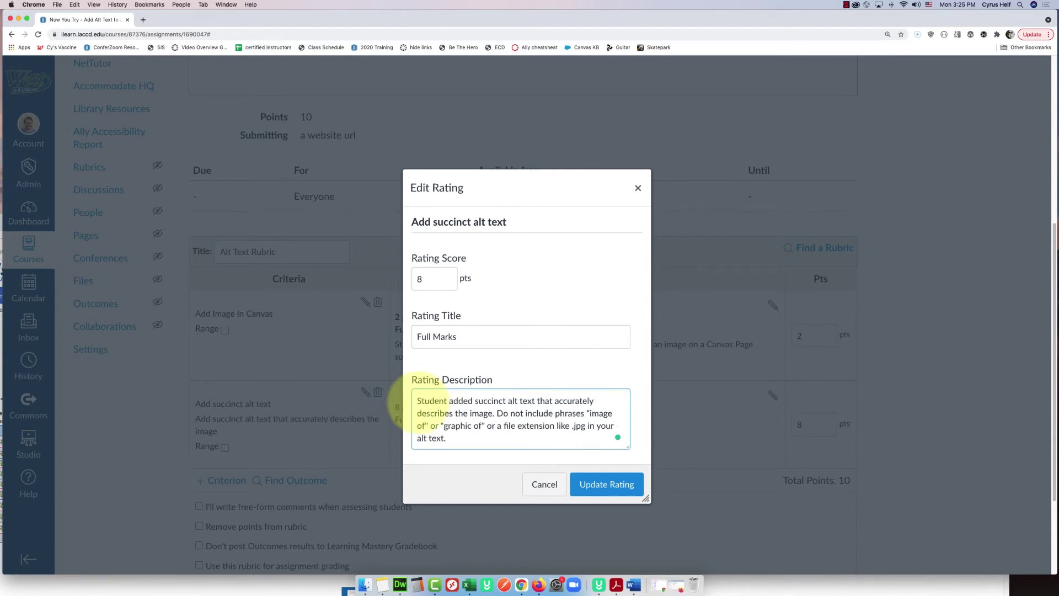
{"action": "left_click", "coordinate": [452, 413]}
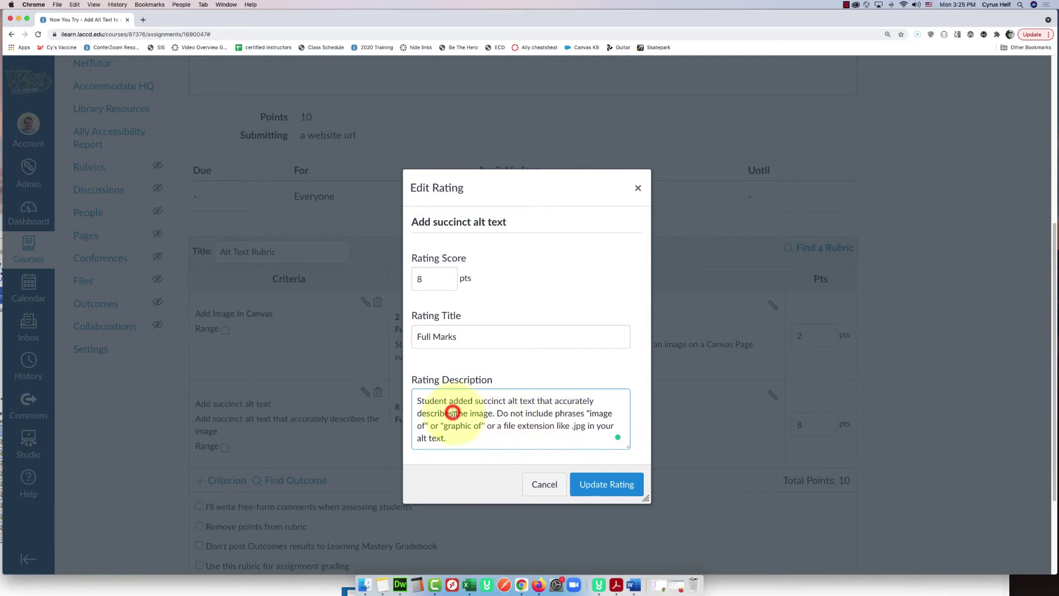
{"action": "key", "text": "BackSpace"}
{"action": "type", "text": "d"}
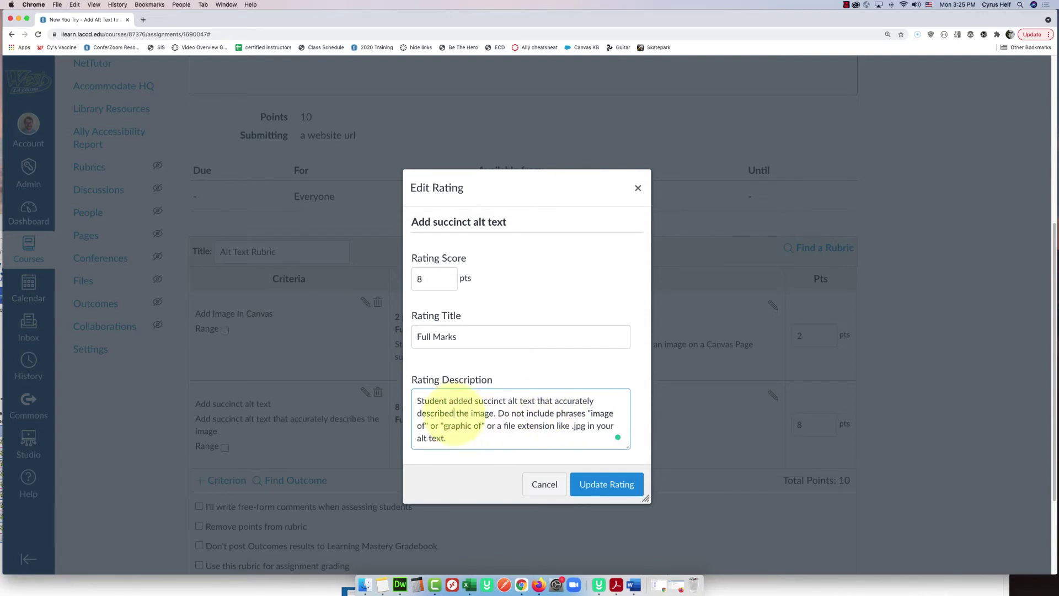
Change the second sentence of the description to begin "Student did not include phrases" and update the rating.
{"action": "left_click", "coordinate": [499, 413]}
{"action": "type", "text": "Student"}
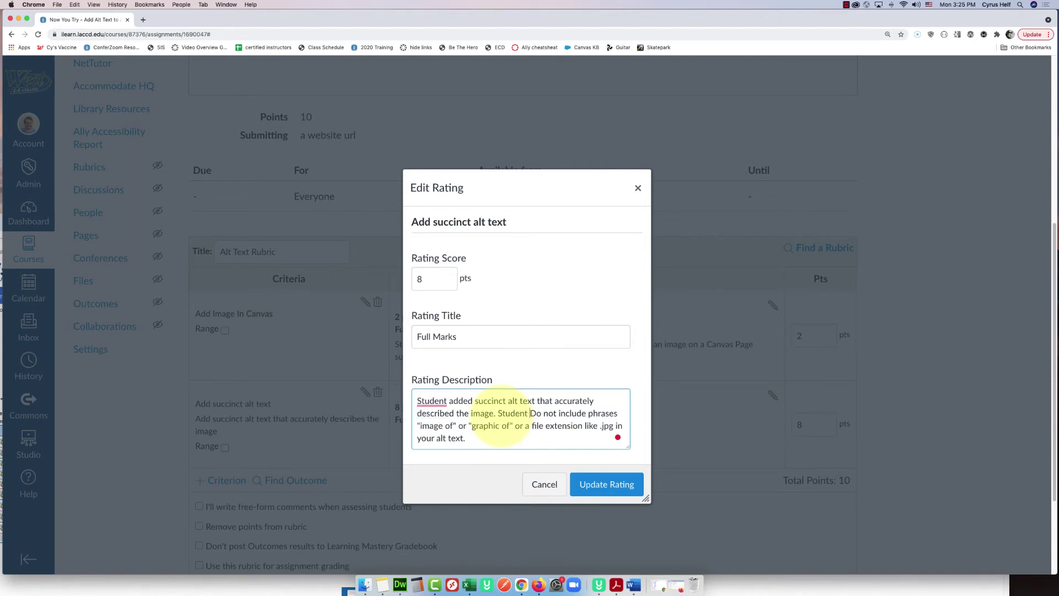
{"action": "key", "text": "BackSpace"}
{"action": "key", "text": "BackSpace"}
{"action": "type", "text": "did"}
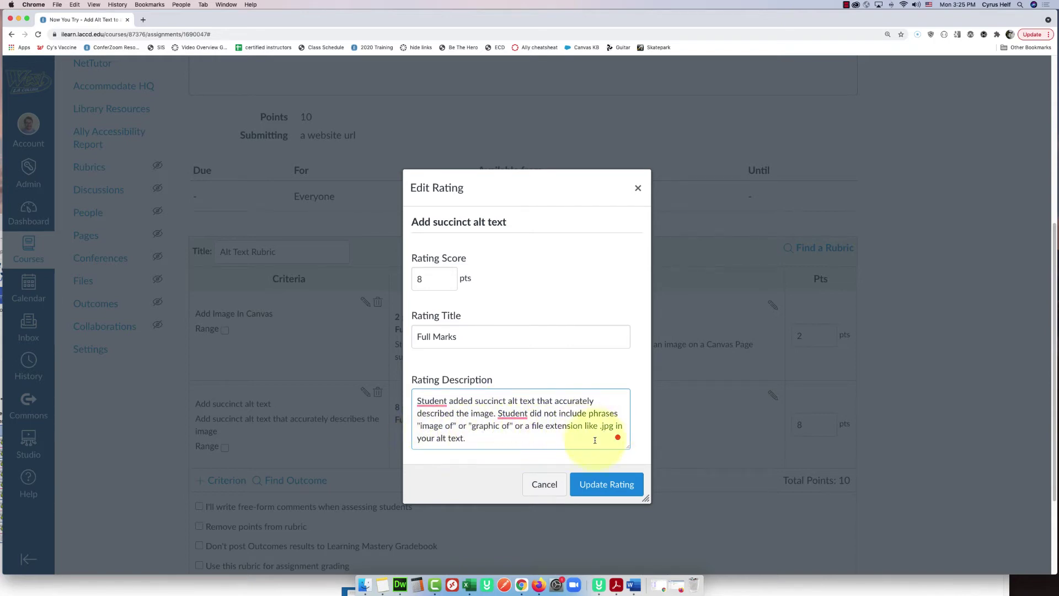
{"action": "scroll", "coordinate": [552, 458], "scroll_direction": "down", "scroll_amount": 1}
{"action": "left_click", "coordinate": [605, 485]}
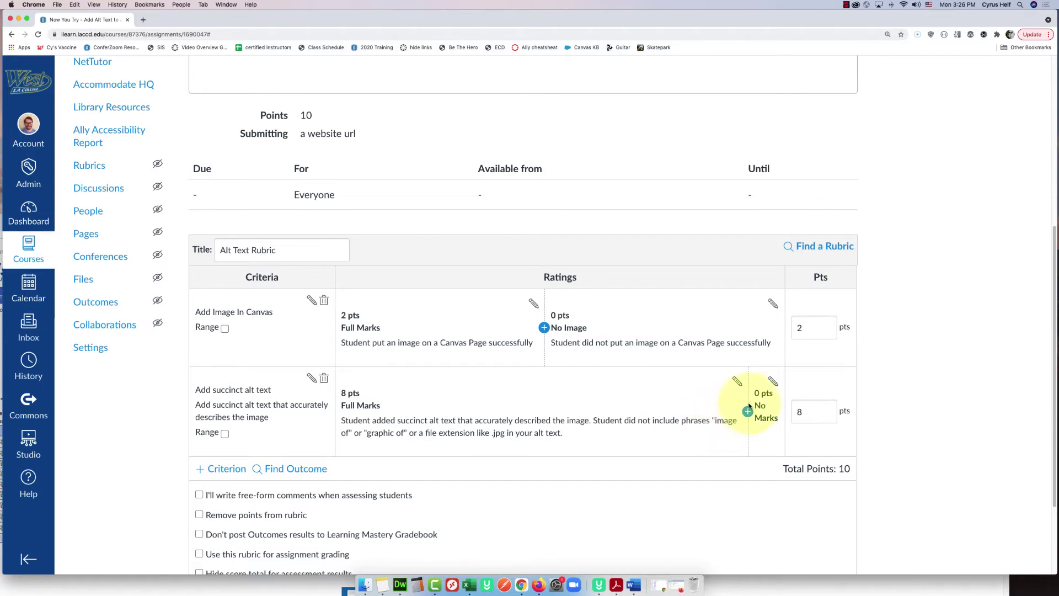
Add a 6-point rating titled "Incomplete Alt Text" between the 8-point and 0-point ratings of the "Add succinct alt text" criterion.
{"action": "left_click", "coordinate": [747, 411]}
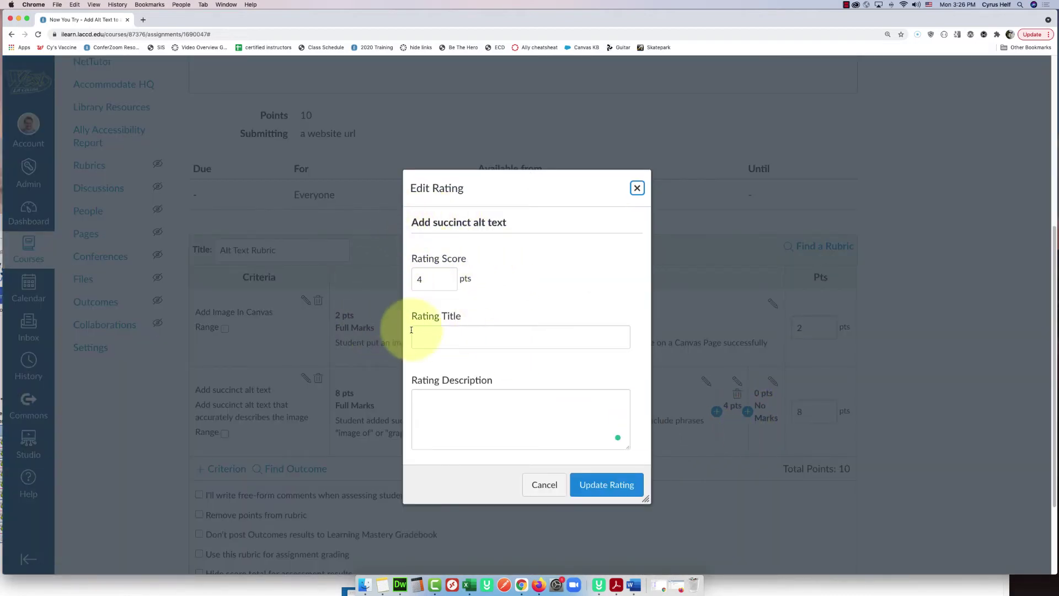
{"action": "left_click", "coordinate": [430, 274]}
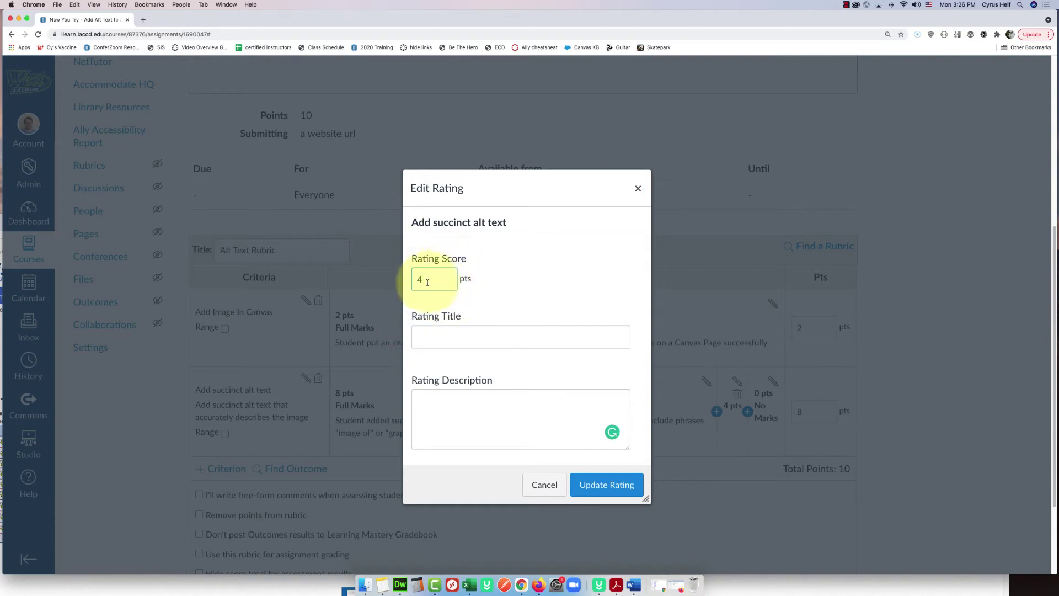
{"action": "left_click_drag", "start_coordinate": [428, 279], "coordinate": [411, 284]}
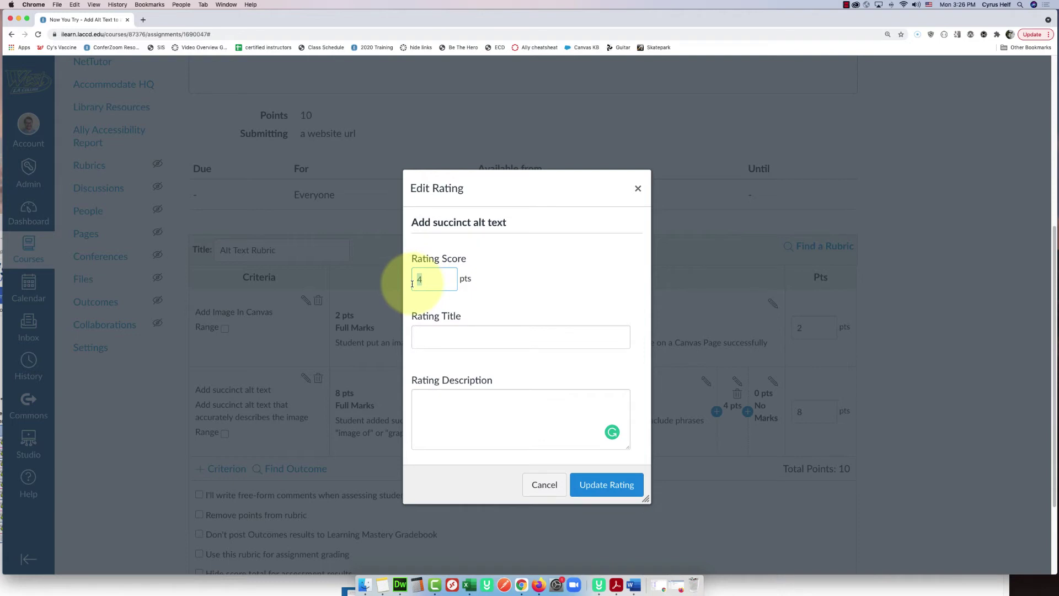
{"action": "type", "text": "6"}
{"action": "left_click", "coordinate": [451, 334]}
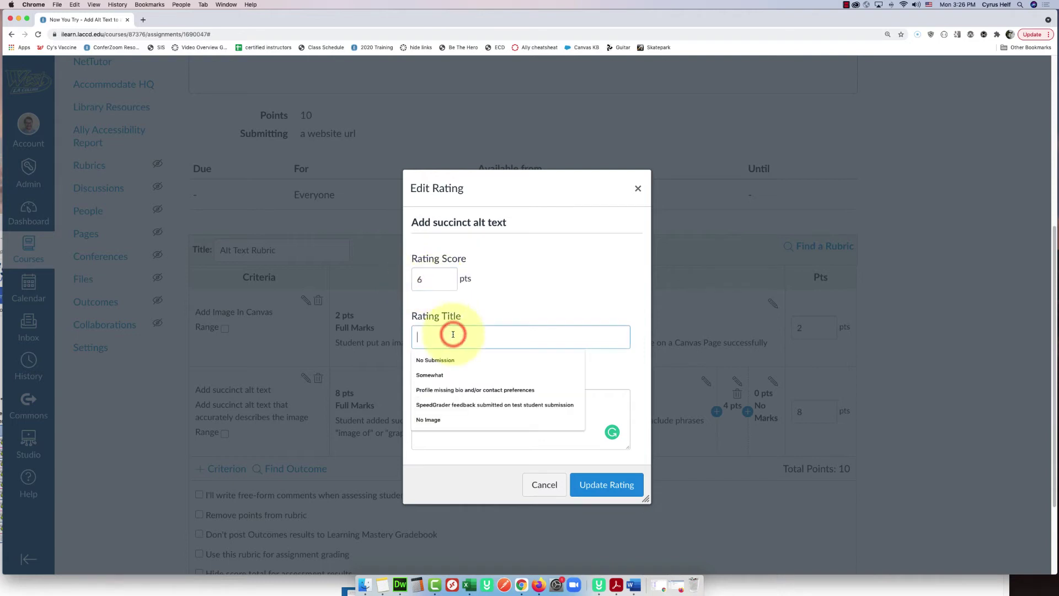
{"action": "type", "text": "Alt Text"}
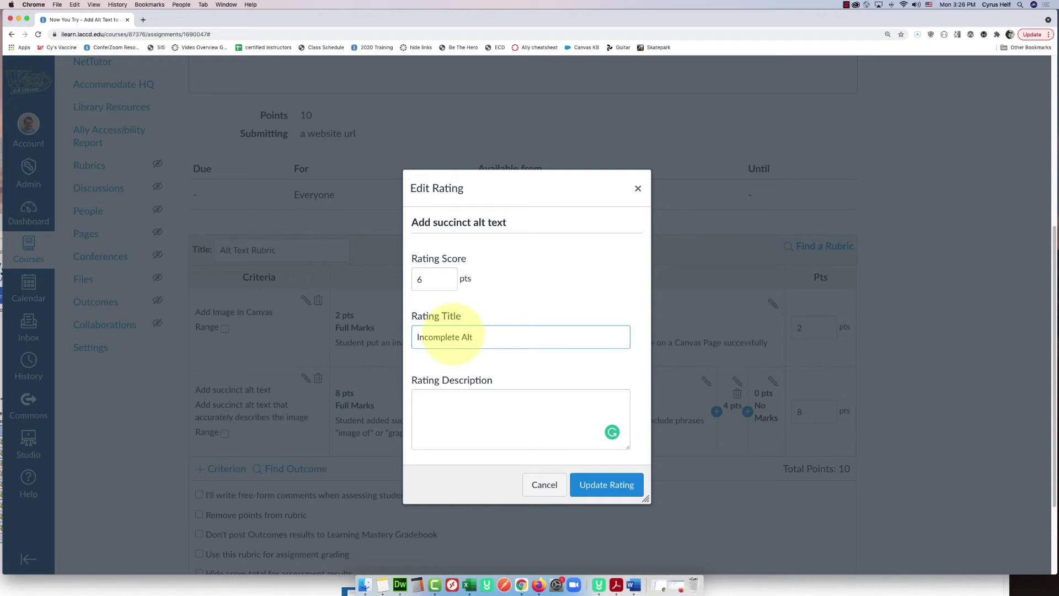
Describe the 6-point rating as "Student added alt text, but used extraneous language such as 'image of' or 'graphic of'", using double quotation marks, and update it.
{"action": "left_click", "coordinate": [425, 402]}
{"action": "type", "text": "Student"}
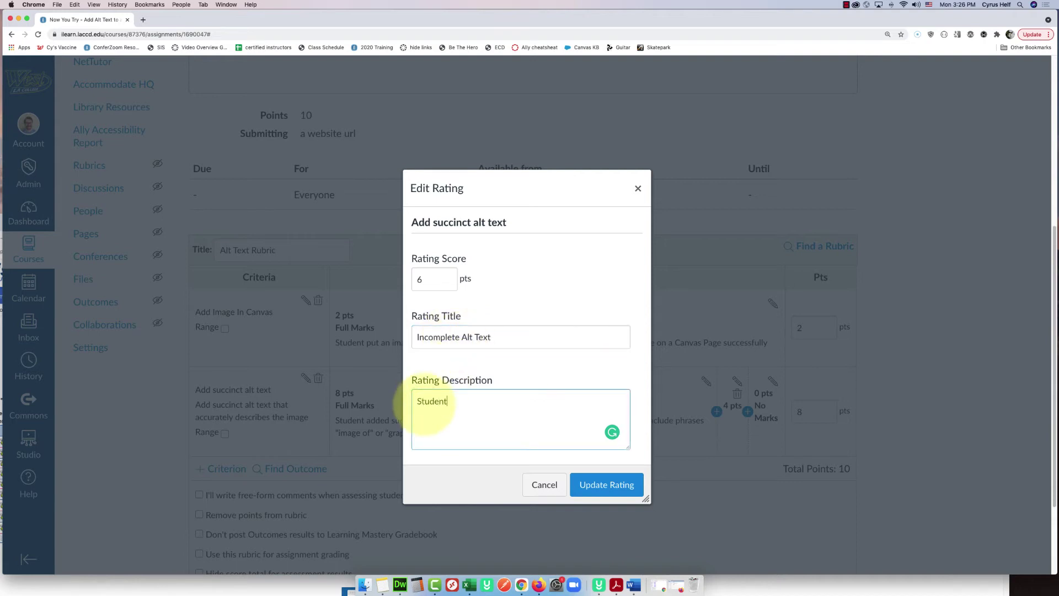
{"action": "type", "text": " added alt text, but used extra"}
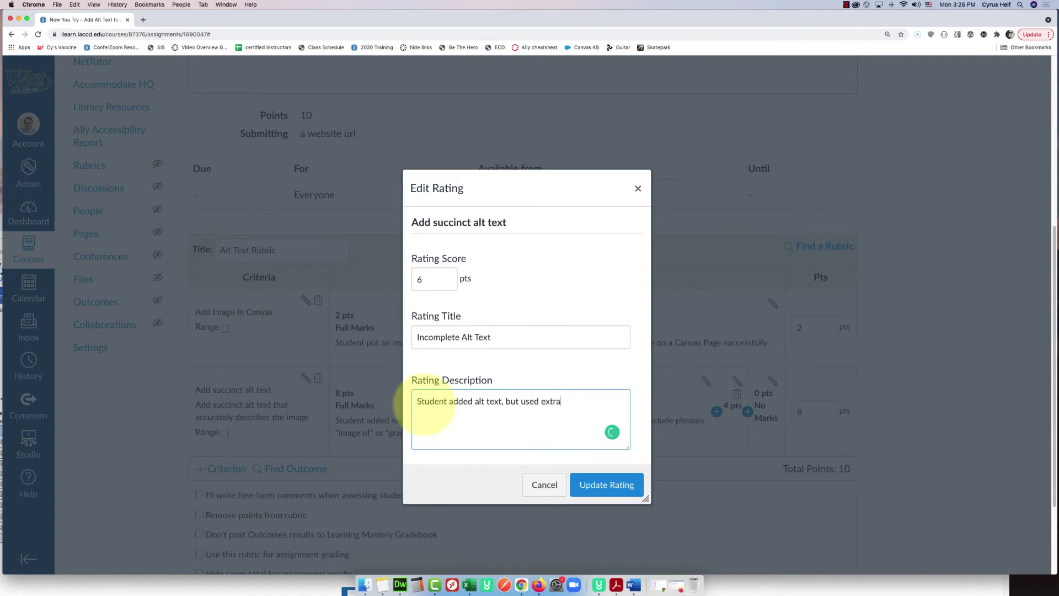
{"action": "type", "text": "neous language such as \"image of\" or \"graphic of"}
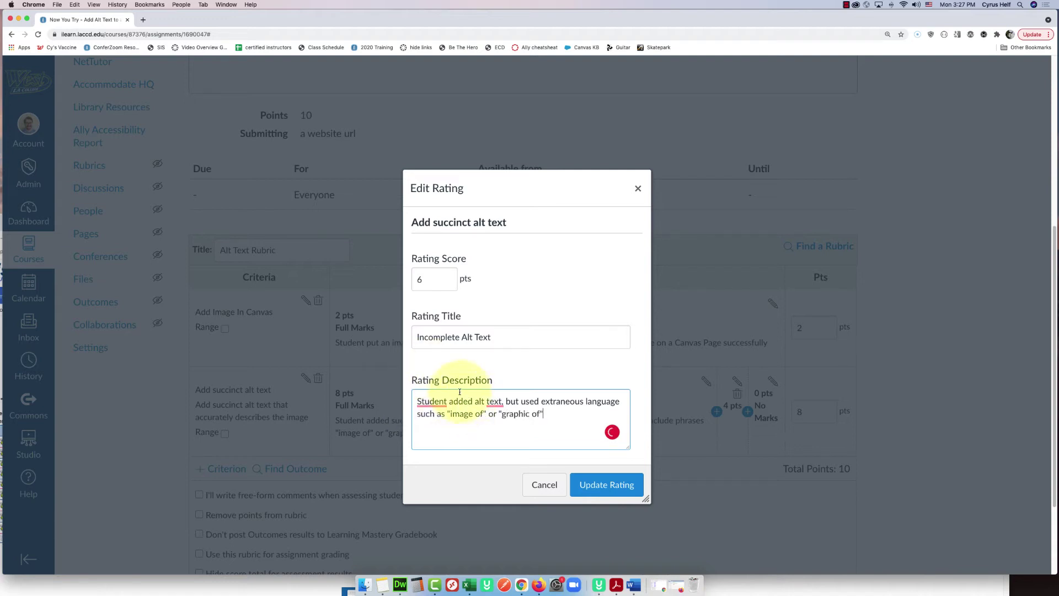
{"action": "left_click", "coordinate": [462, 413]}
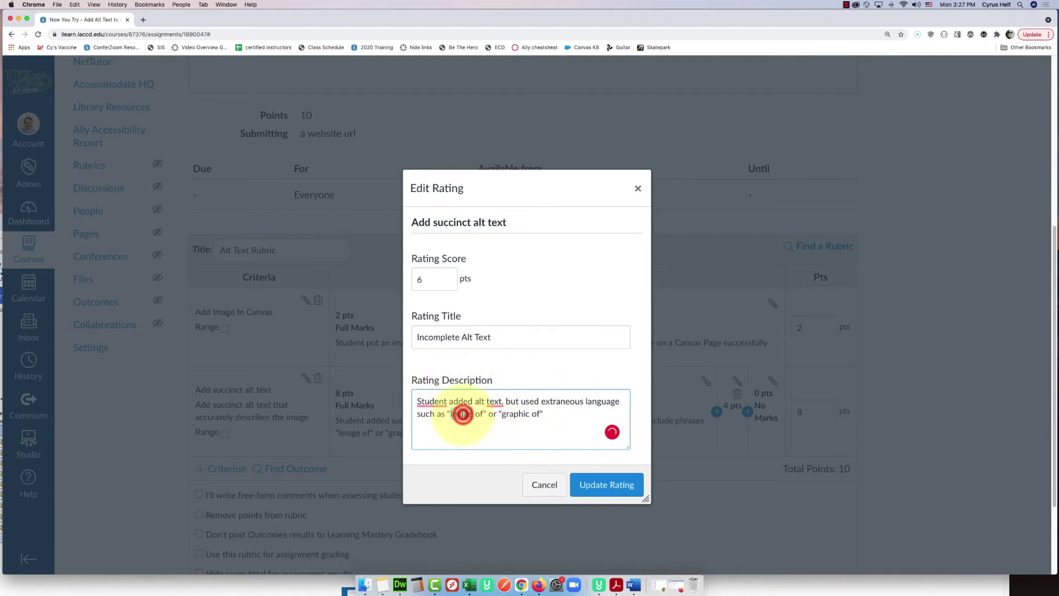
{"action": "left_click", "coordinate": [517, 428]}
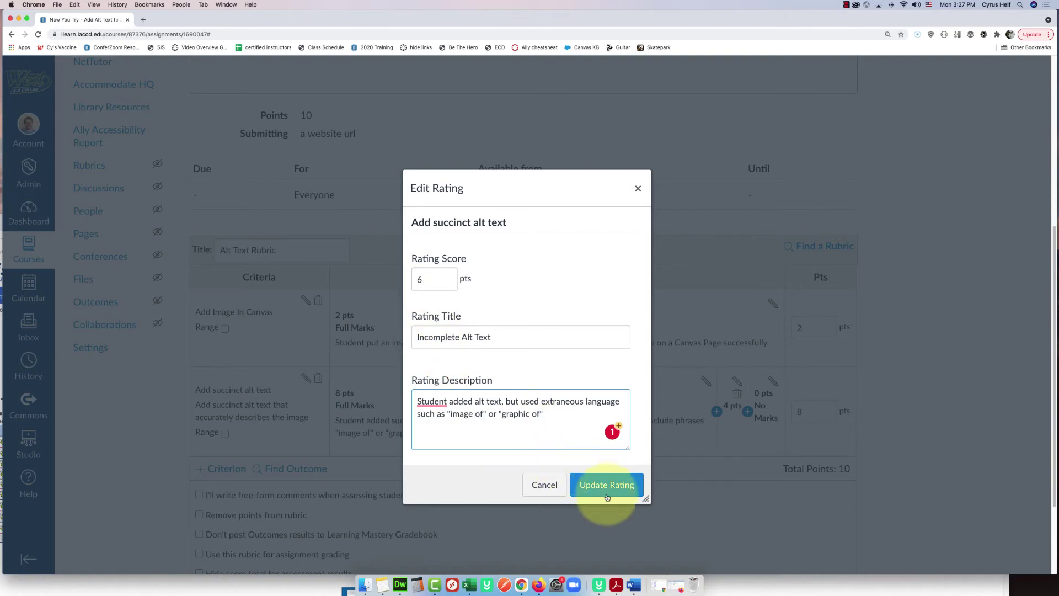
{"action": "left_click", "coordinate": [591, 487]}
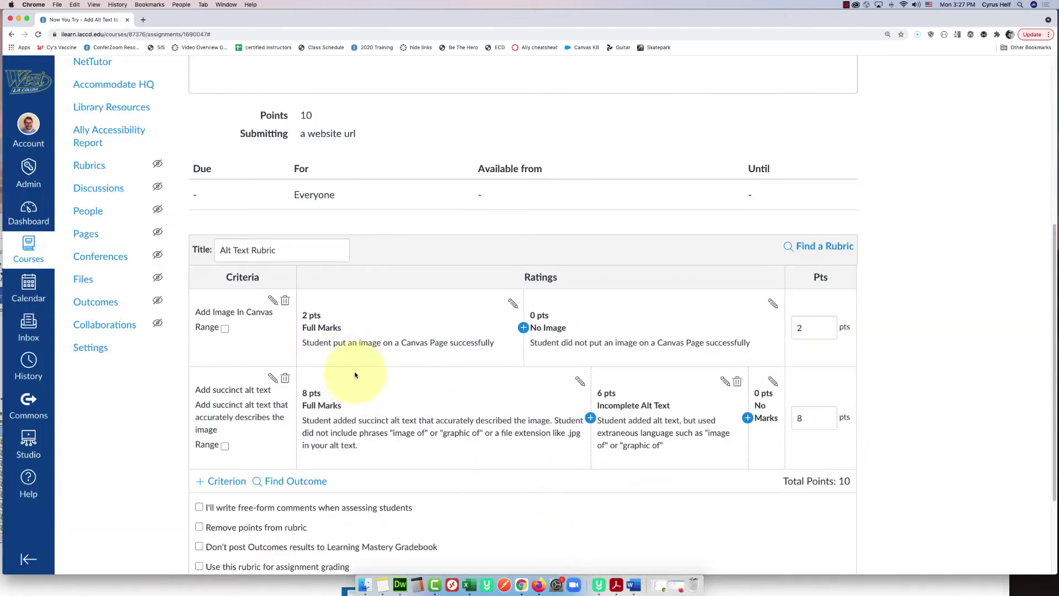
Add a 2-point rating between "Incomplete Alt Text" and "No Marks", with the title spelled "File extensions".
{"action": "left_click", "coordinate": [748, 419]}
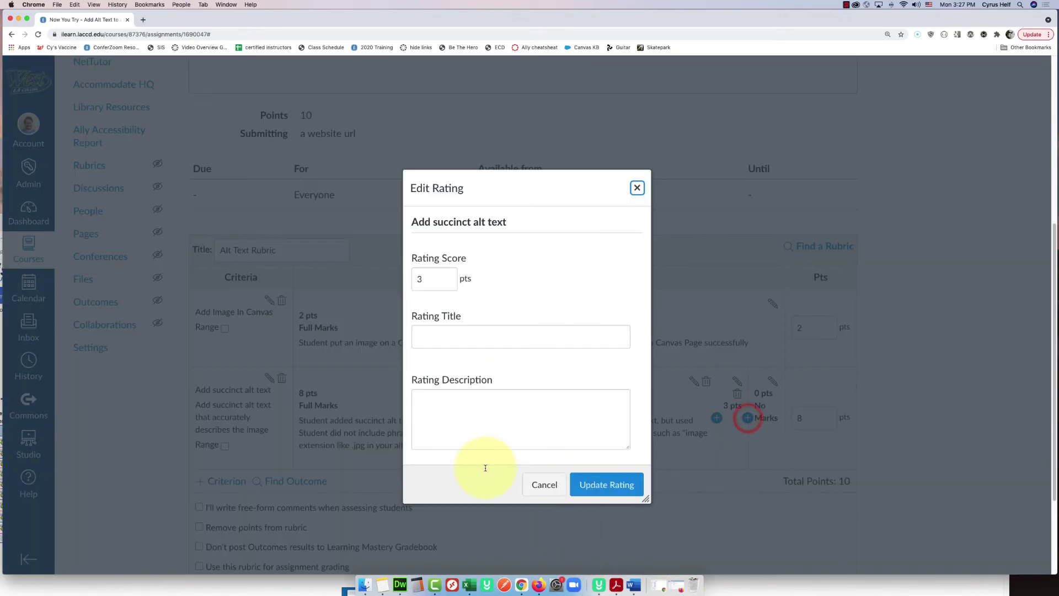
{"action": "double_click", "coordinate": [427, 283]}
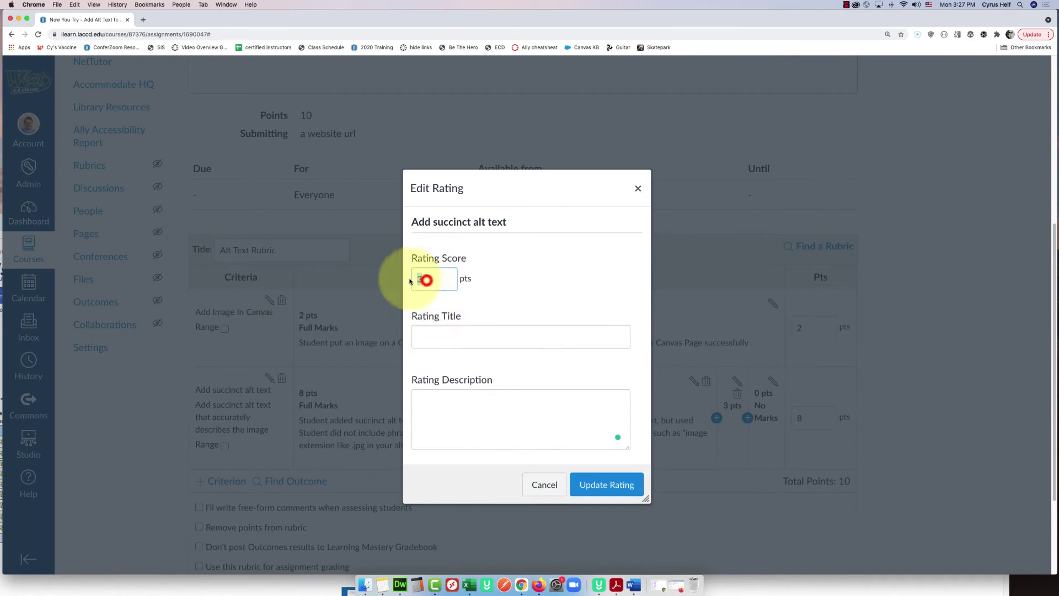
{"action": "type", "text": "2"}
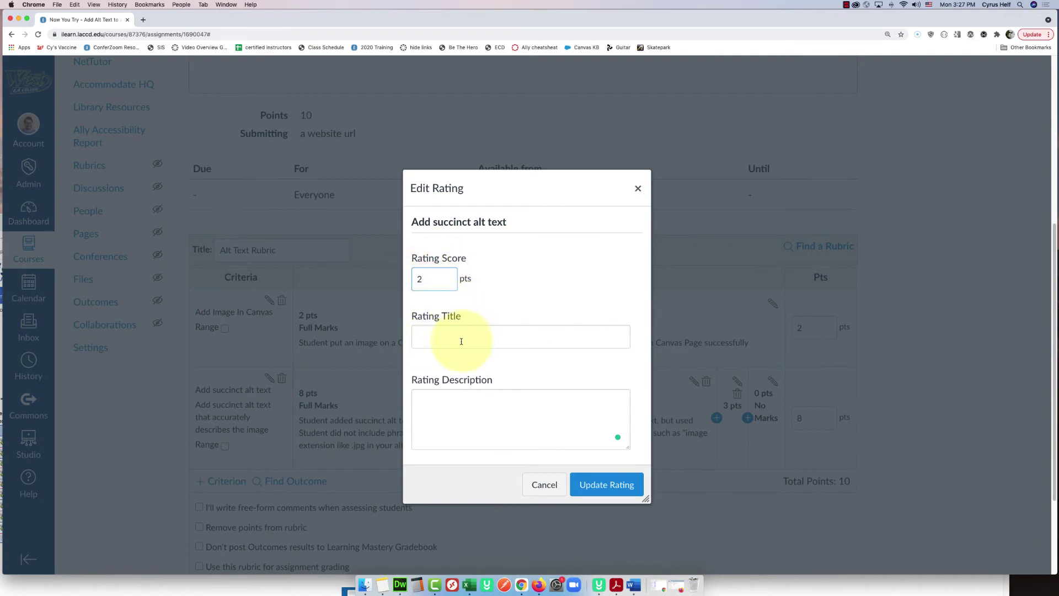
{"action": "left_click", "coordinate": [456, 338]}
{"action": "left_click", "coordinate": [529, 335]}
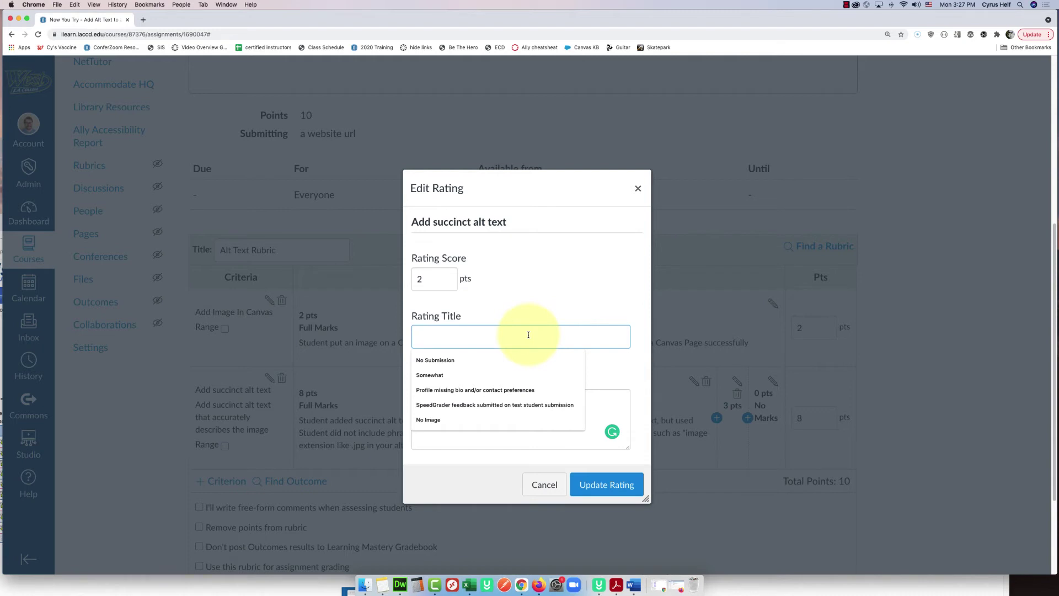
{"action": "type", "text": "File ext"}
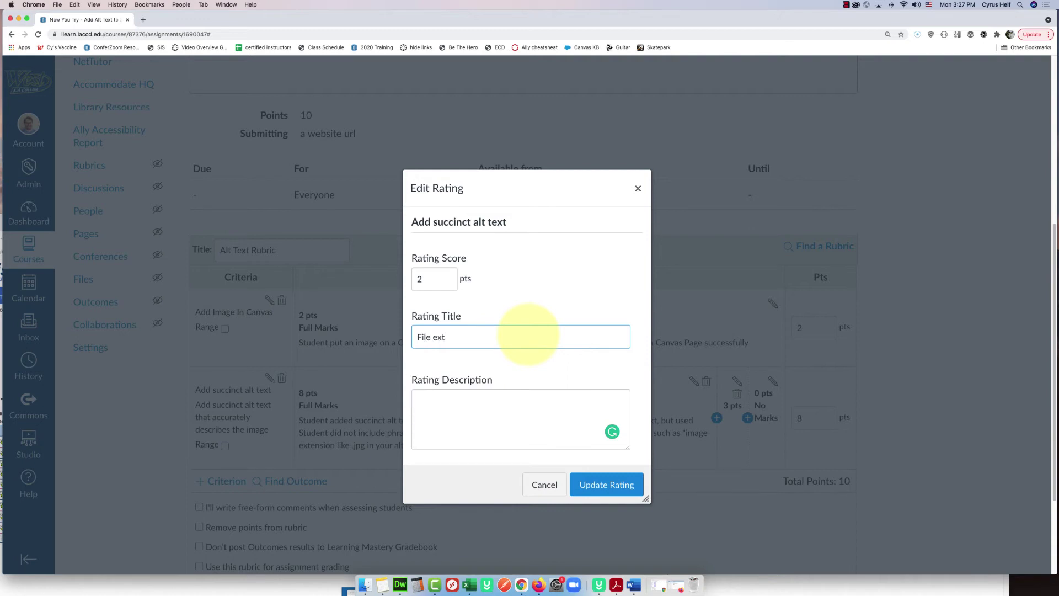
{"action": "type", "text": "entions"}
{"action": "left_click", "coordinate": [445, 337]}
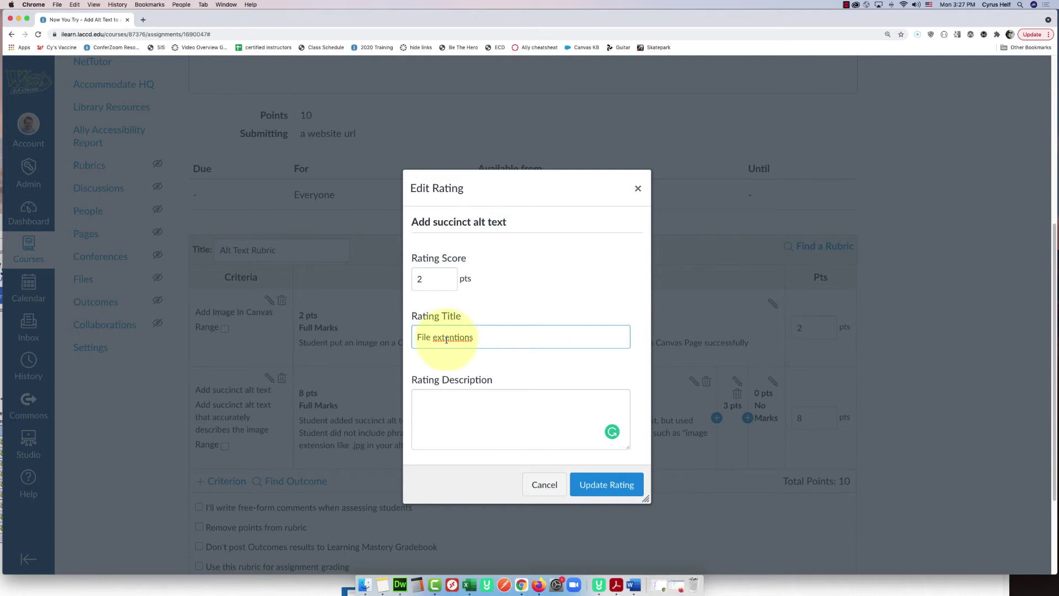
{"action": "double_click", "coordinate": [447, 339]}
{"action": "right_click", "coordinate": [452, 338]}
{"action": "left_click", "coordinate": [470, 341]}
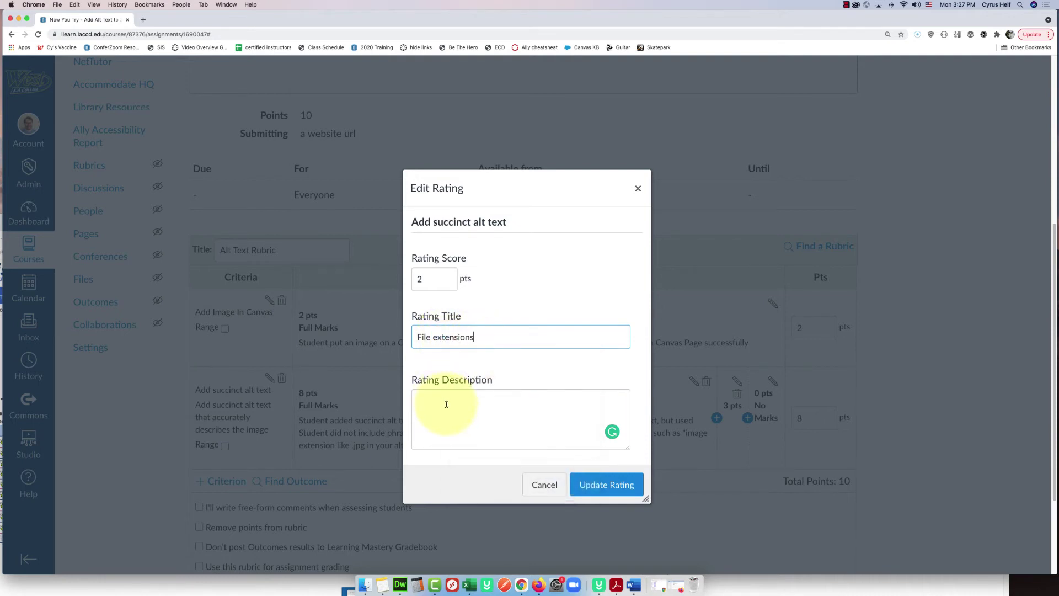
Describe the 2-point rating as "Student left the image file extension (exp. .jpg, .png, .etc) in the alt text." and update the rating.
{"action": "left_click", "coordinate": [449, 402]}
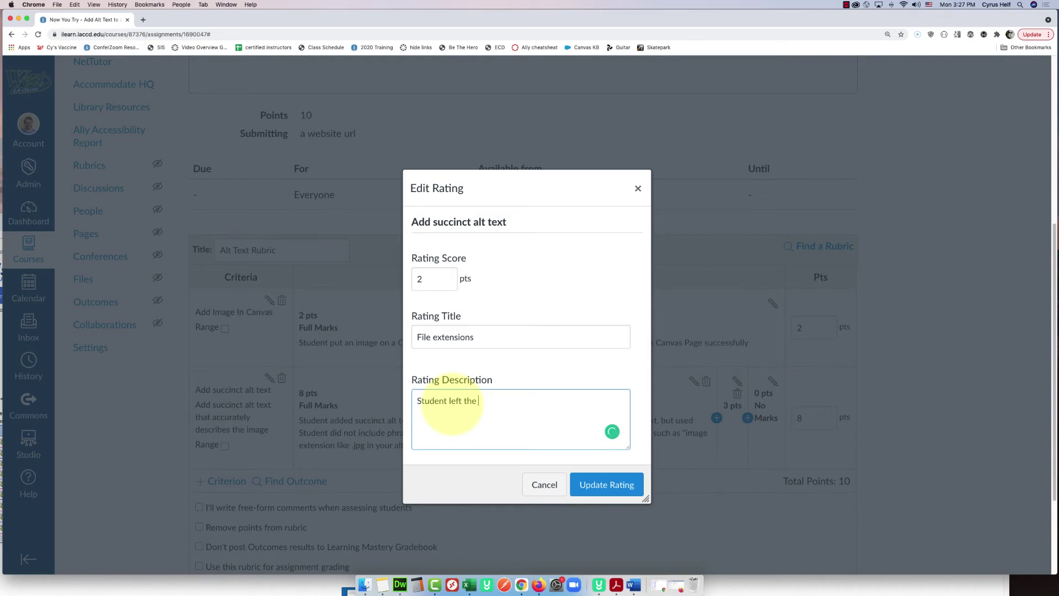
{"action": "type", "text": "Student left the image file extentio"}
{"action": "key", "text": "BackSpace"}
{"action": "type", "text": "sion in the alt text."}
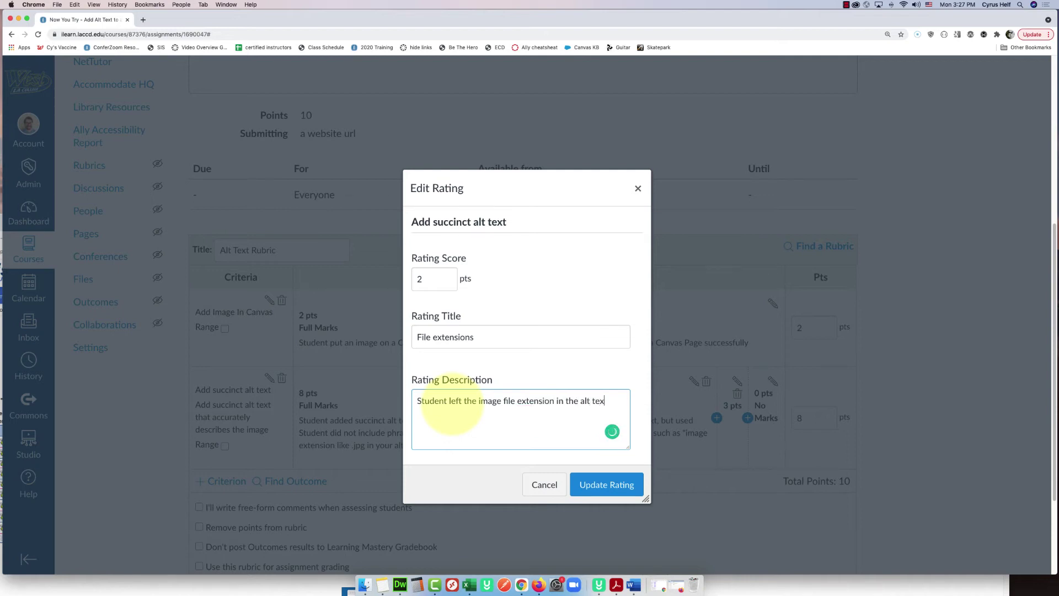
{"action": "left_click", "coordinate": [556, 401]}
{"action": "type", "text": "( "}
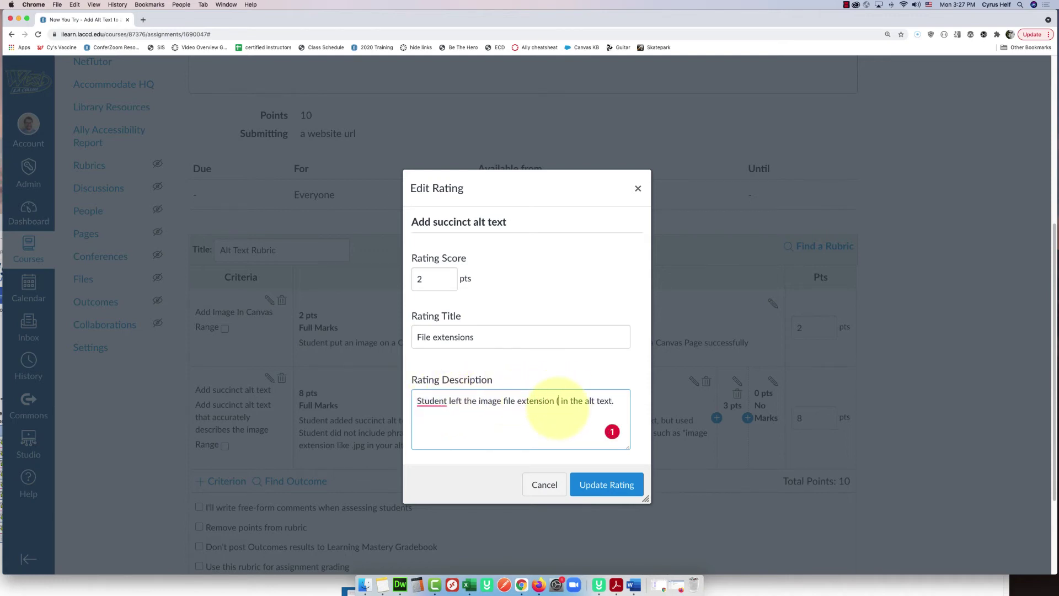
{"action": "type", "text": "like .jp"}
{"action": "type", "text": "g or ."}
{"action": "type", "text": "png, .etc"}
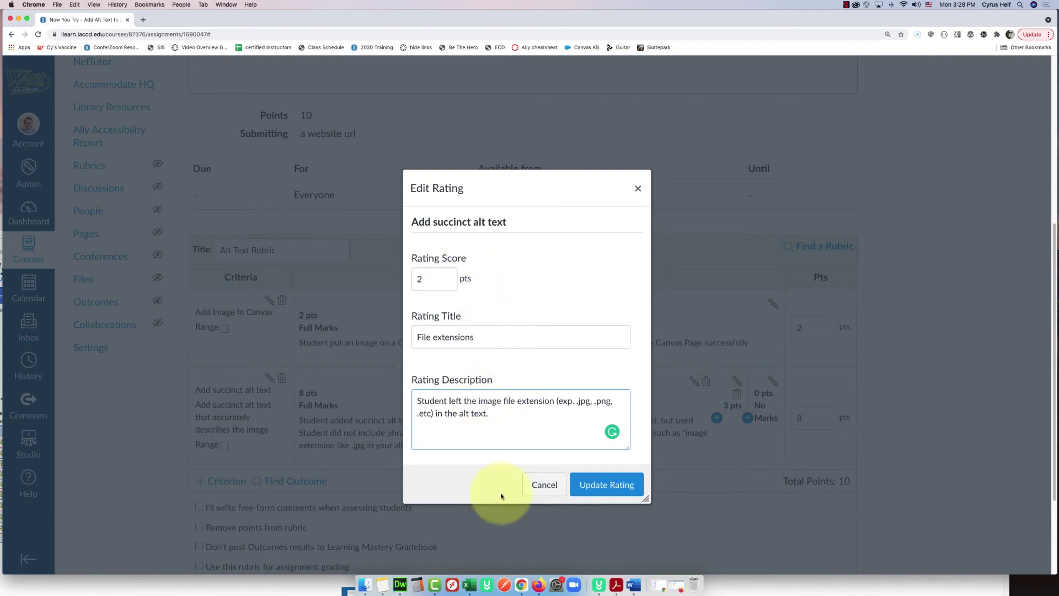
{"action": "left_click", "coordinate": [607, 484]}
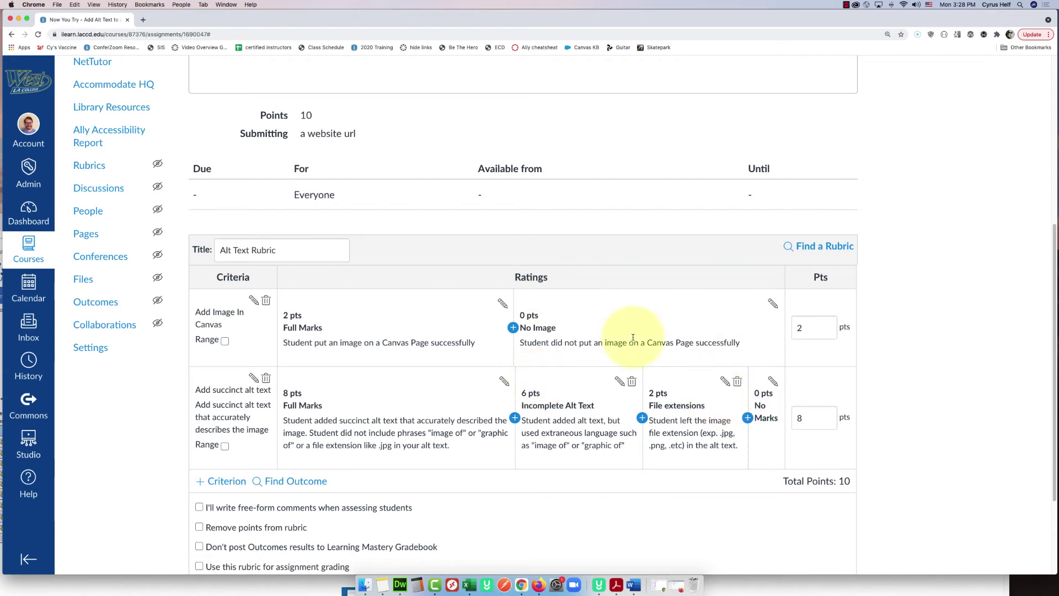
Retitle the 0-point rating of the "Add succinct alt text" criterion as "No Alt Text" and update the rating.
{"action": "left_click", "coordinate": [773, 381]}
{"action": "triple_click", "coordinate": [458, 339]}
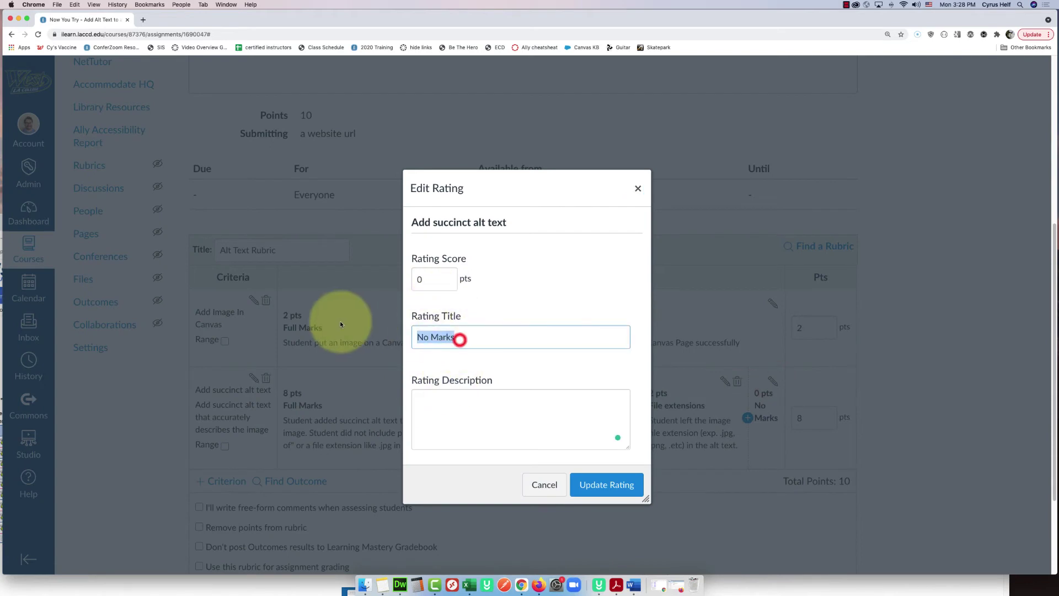
{"action": "left_click_drag", "start_coordinate": [536, 183], "coordinate": [594, 185]}
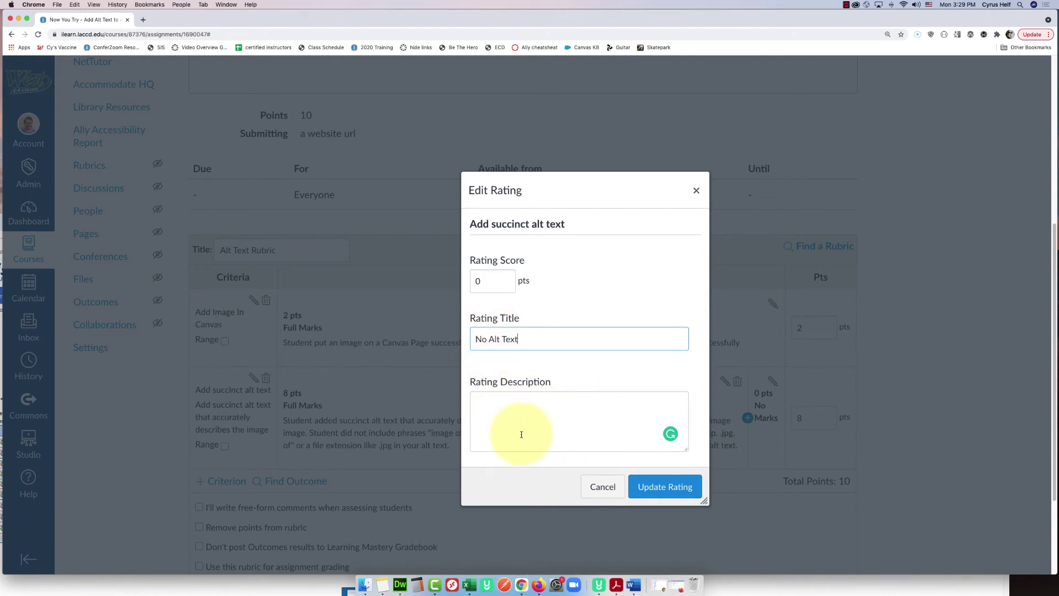
{"action": "left_click", "coordinate": [657, 487]}
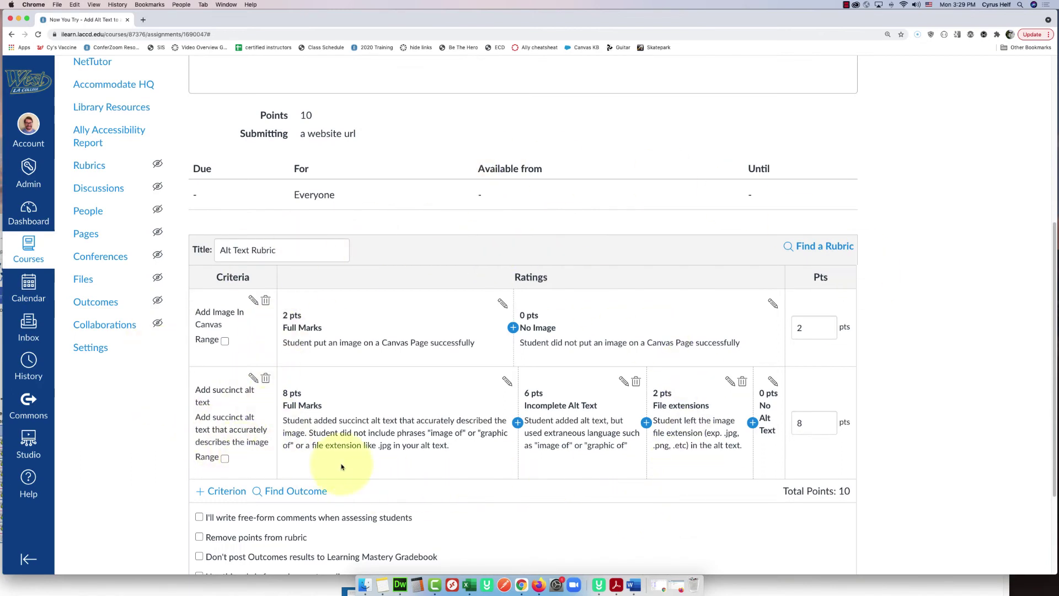
Set the rubric to be used for assignment grading and create it.
{"action": "scroll", "coordinate": [426, 439], "scroll_direction": "down", "scroll_amount": 1}
{"action": "scroll", "coordinate": [427, 434], "scroll_direction": "down", "scroll_amount": 5}
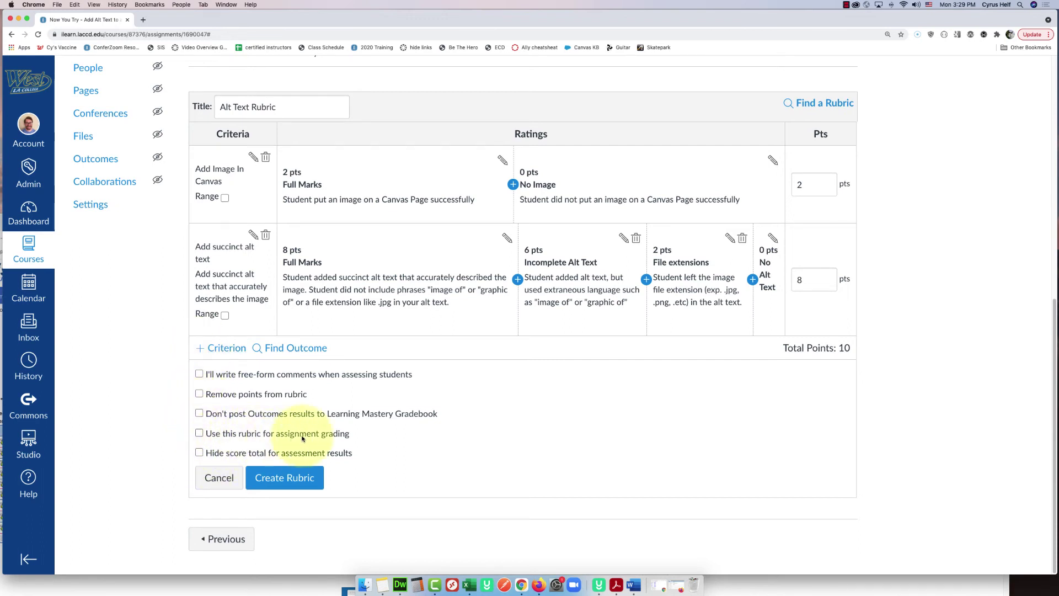
{"action": "left_click", "coordinate": [199, 432]}
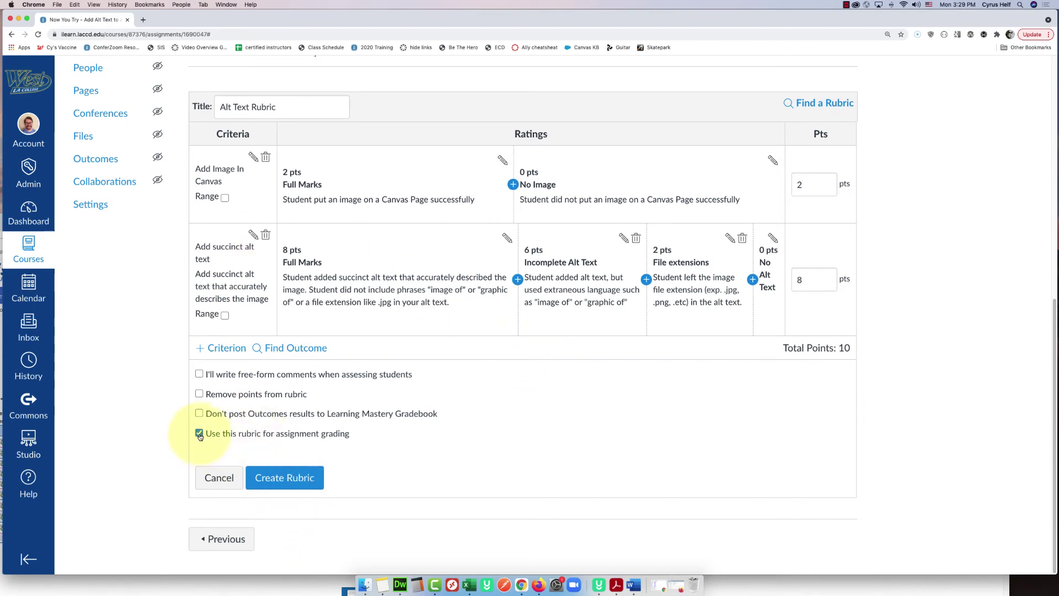
{"action": "left_click", "coordinate": [287, 481]}
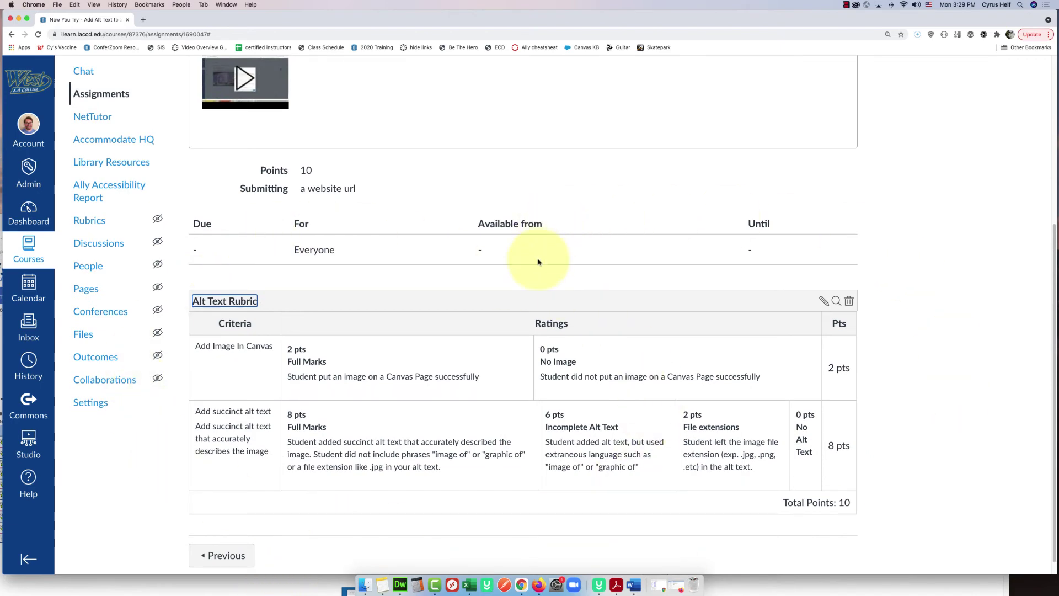
Open the assignment in Student View and examine the instructions and the Alt Text Rubric as a student sees them.
{"action": "scroll", "coordinate": [539, 262], "scroll_direction": "up", "scroll_amount": 5}
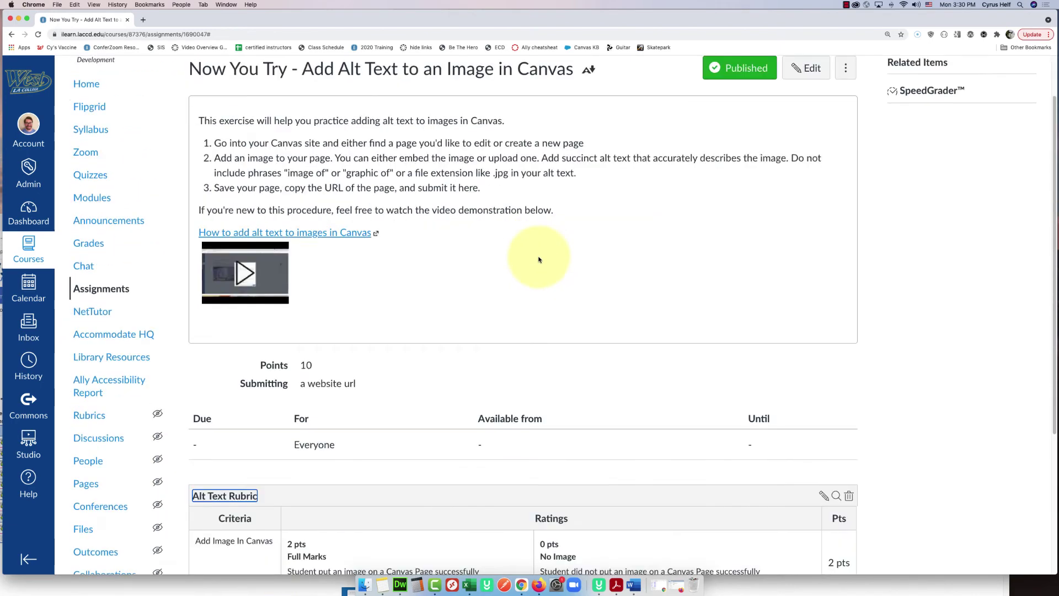
{"action": "scroll", "coordinate": [540, 260], "scroll_direction": "down", "scroll_amount": 4}
{"action": "scroll", "coordinate": [539, 265], "scroll_direction": "up", "scroll_amount": 5}
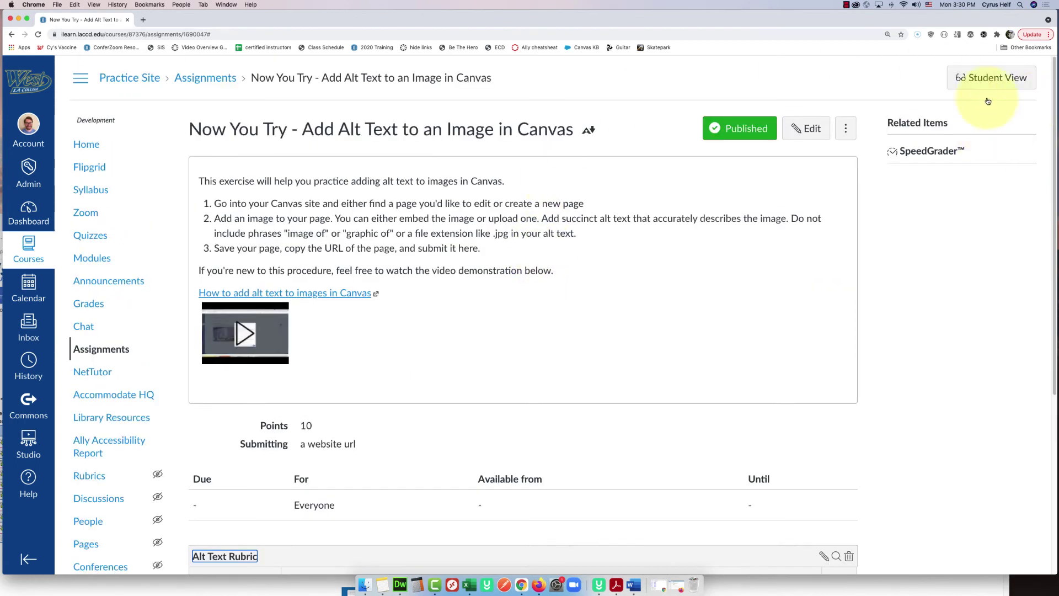
{"action": "left_click", "coordinate": [971, 77]}
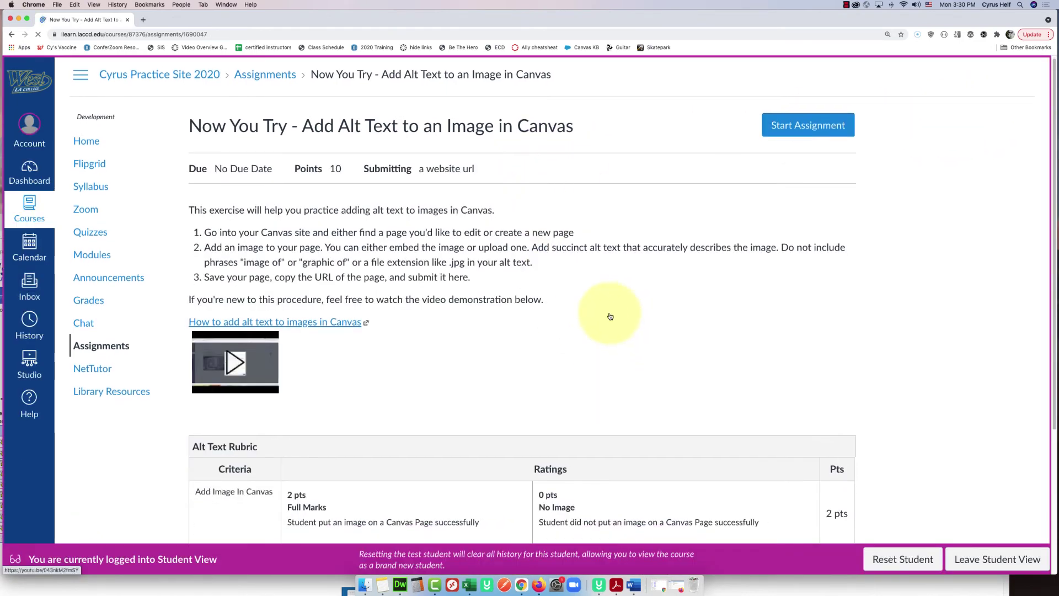
{"action": "scroll", "coordinate": [508, 281], "scroll_direction": "down", "scroll_amount": 1}
{"action": "scroll", "coordinate": [506, 283], "scroll_direction": "down", "scroll_amount": 2}
{"action": "scroll", "coordinate": [486, 259], "scroll_direction": "up", "scroll_amount": 3}
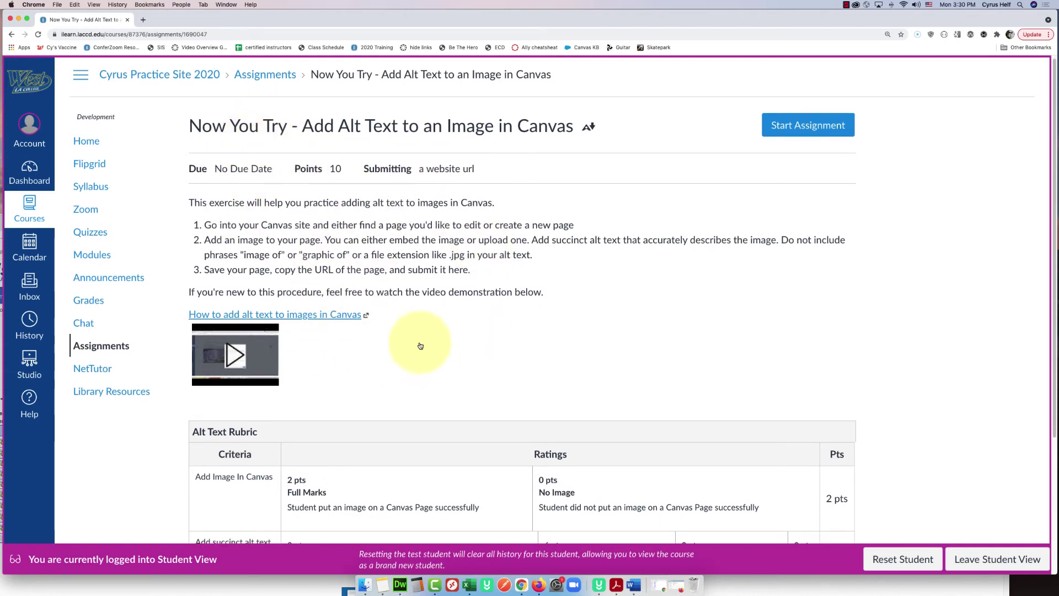
{"action": "scroll", "coordinate": [427, 354], "scroll_direction": "down", "scroll_amount": 3}
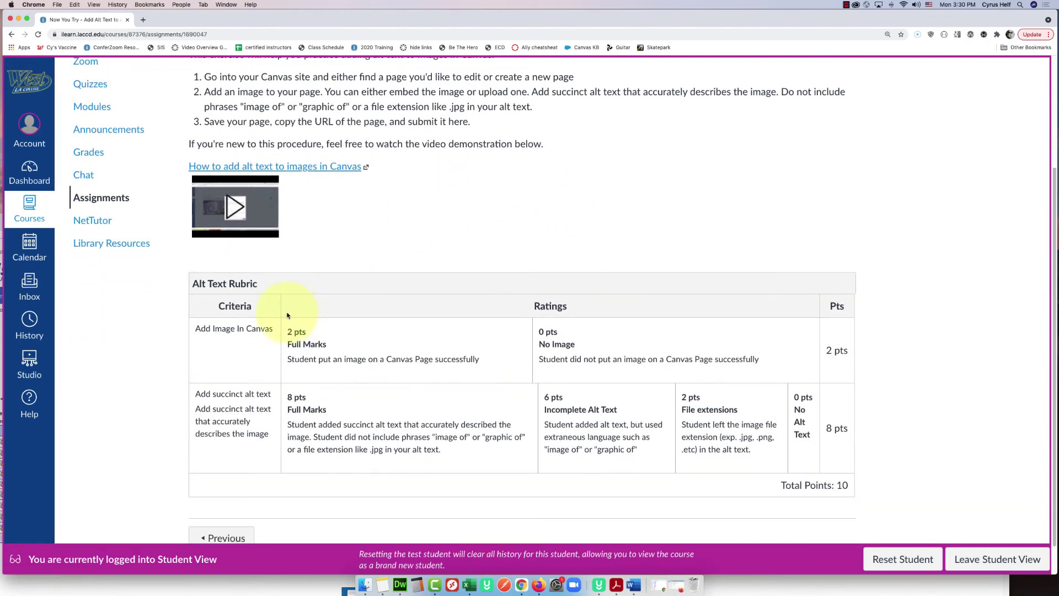
{"action": "scroll", "coordinate": [244, 334], "scroll_direction": "down", "scroll_amount": 2}
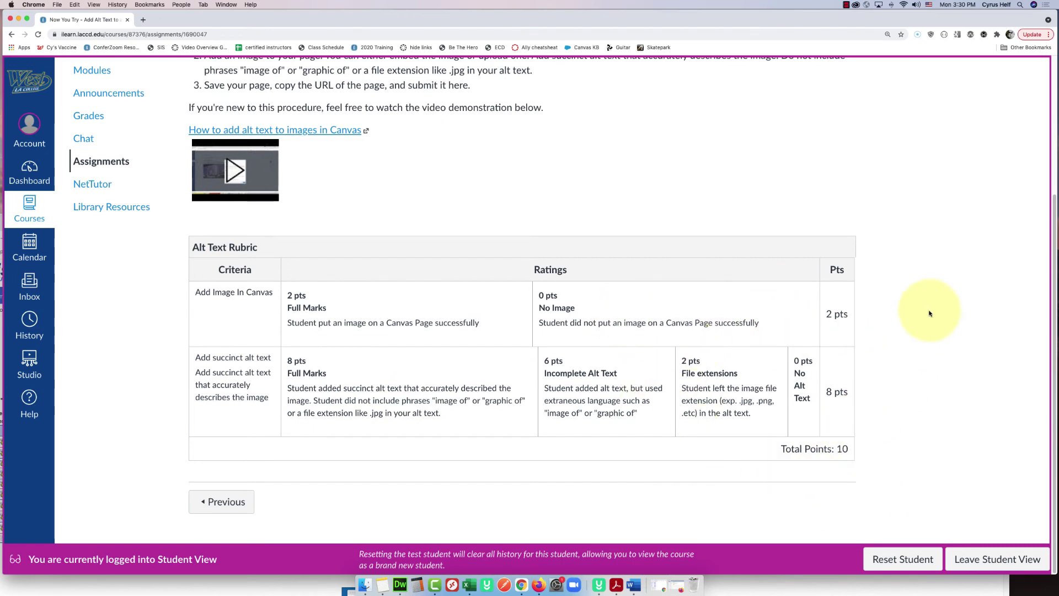
Compare the assignment's instructions with the criteria and ratings in the Alt Text Rubric.
{"action": "scroll", "coordinate": [478, 307], "scroll_direction": "up", "scroll_amount": 5}
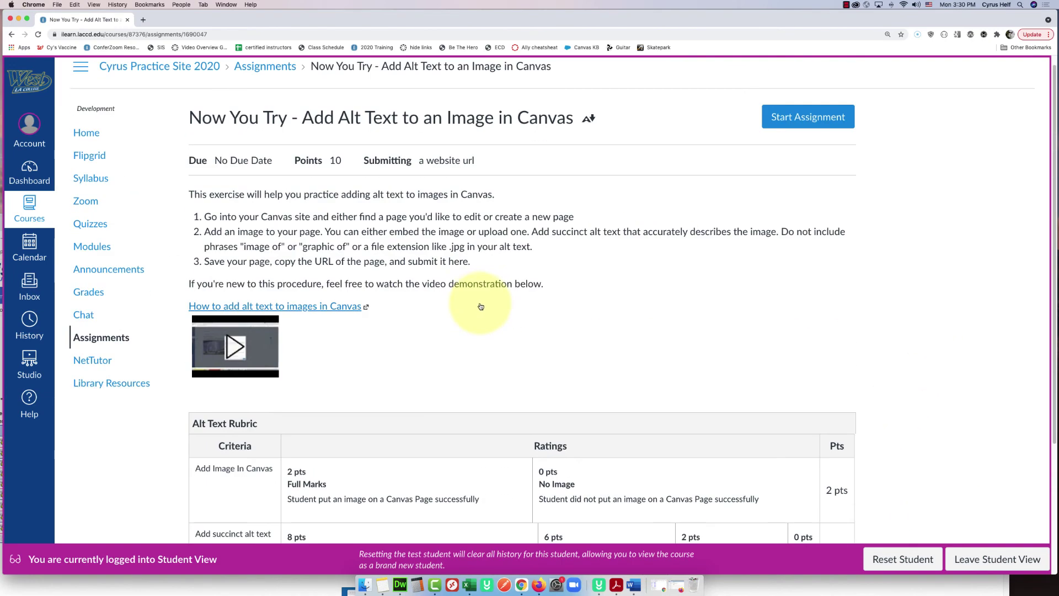
{"action": "scroll", "coordinate": [478, 302], "scroll_direction": "down", "scroll_amount": 4}
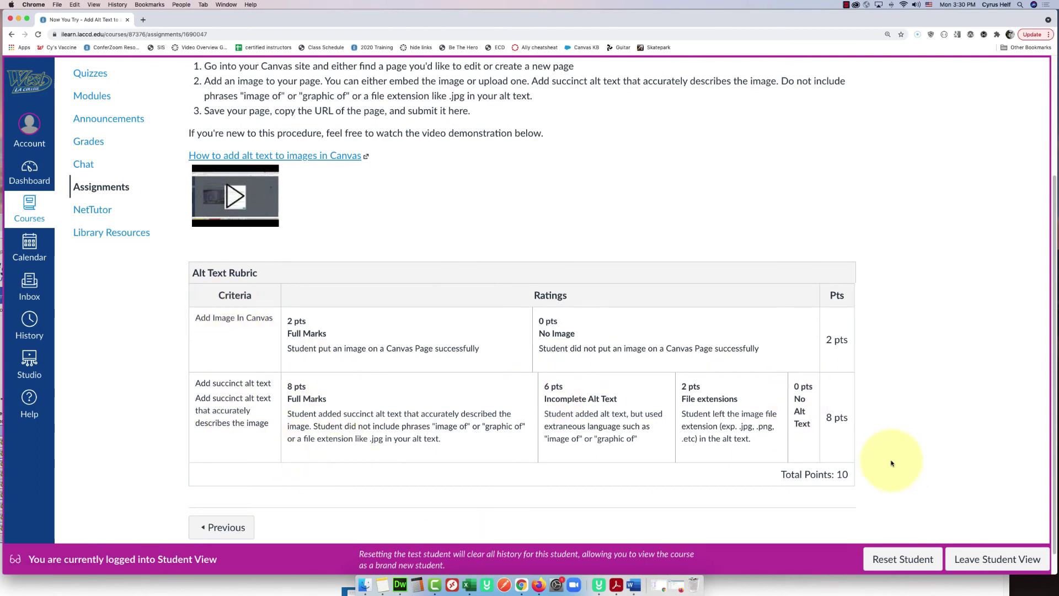
{"action": "scroll", "coordinate": [387, 414], "scroll_direction": "up", "scroll_amount": 1}
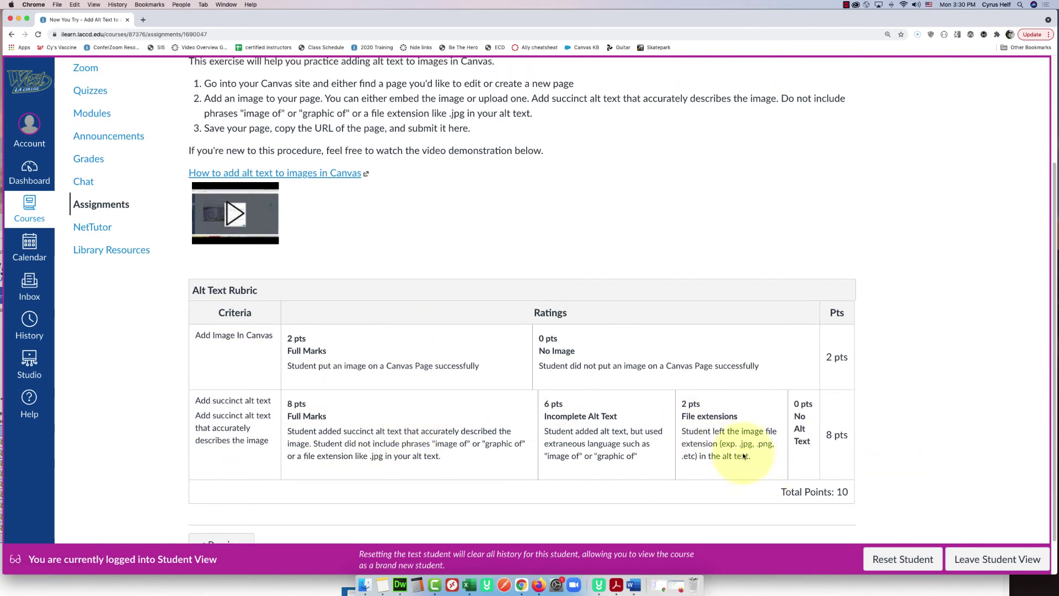
{"action": "scroll", "coordinate": [479, 427], "scroll_direction": "up", "scroll_amount": 3}
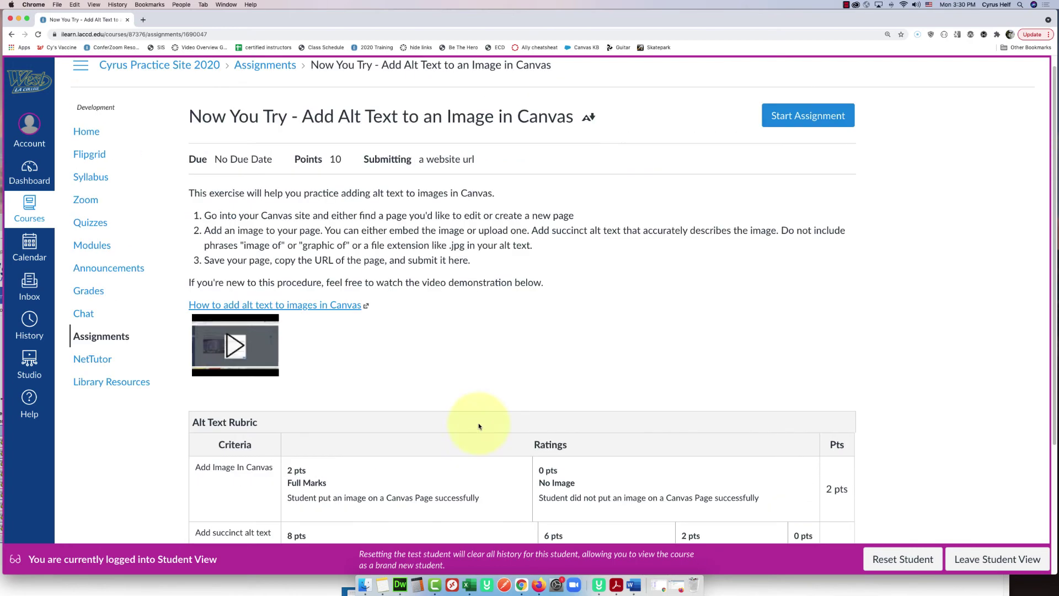
{"action": "scroll", "coordinate": [440, 448], "scroll_direction": "down", "scroll_amount": 4}
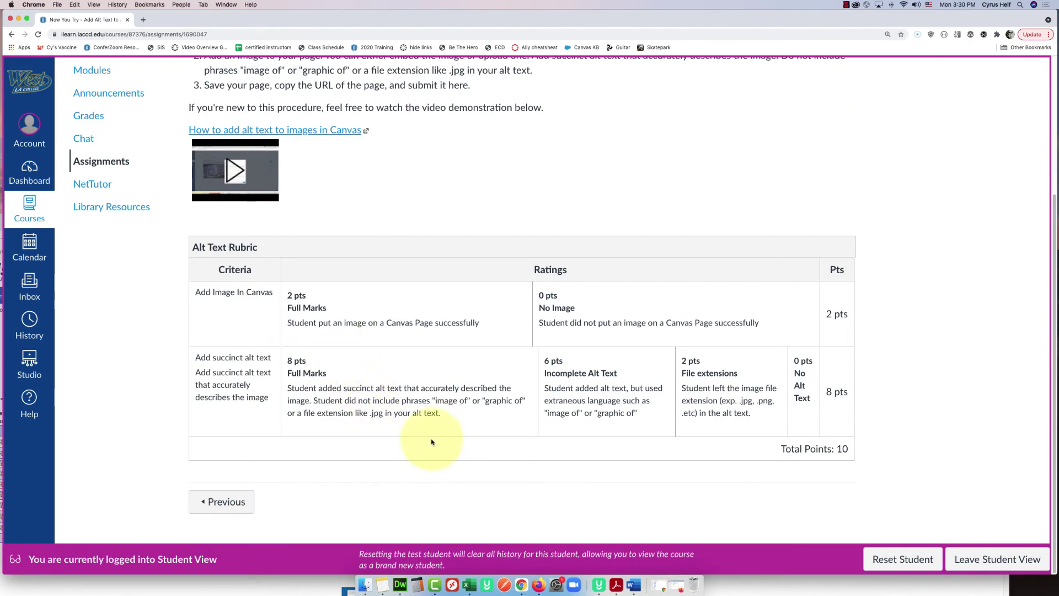
Start the assignment as the test student and submit the suggested course 110221 assignment link as the website URL.
{"action": "scroll", "coordinate": [432, 442], "scroll_direction": "up", "scroll_amount": 5}
{"action": "left_click", "coordinate": [808, 128]}
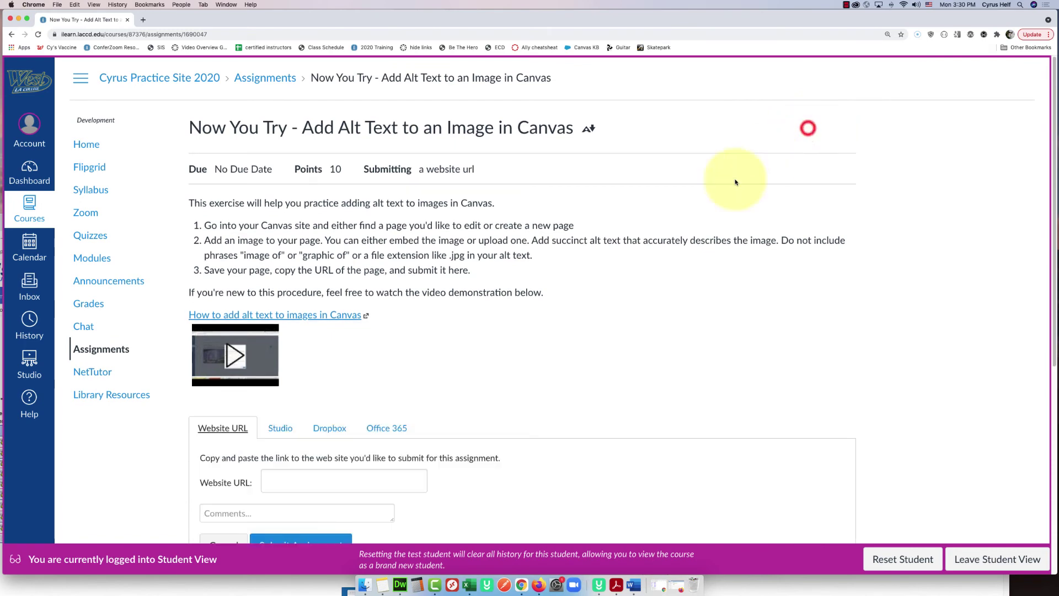
{"action": "scroll", "coordinate": [532, 347], "scroll_direction": "down", "scroll_amount": 2}
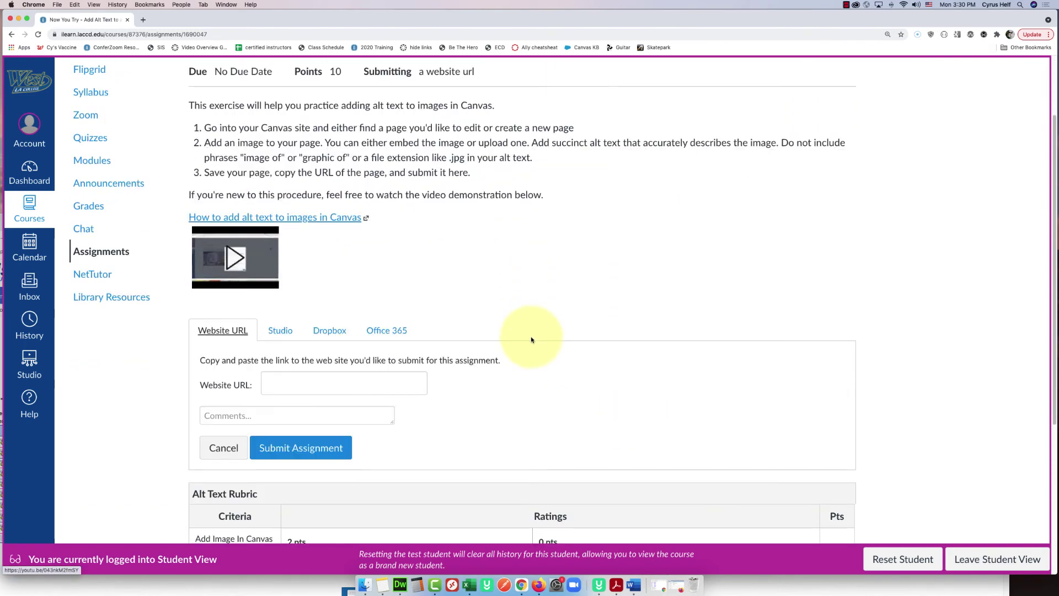
{"action": "left_click", "coordinate": [296, 390]}
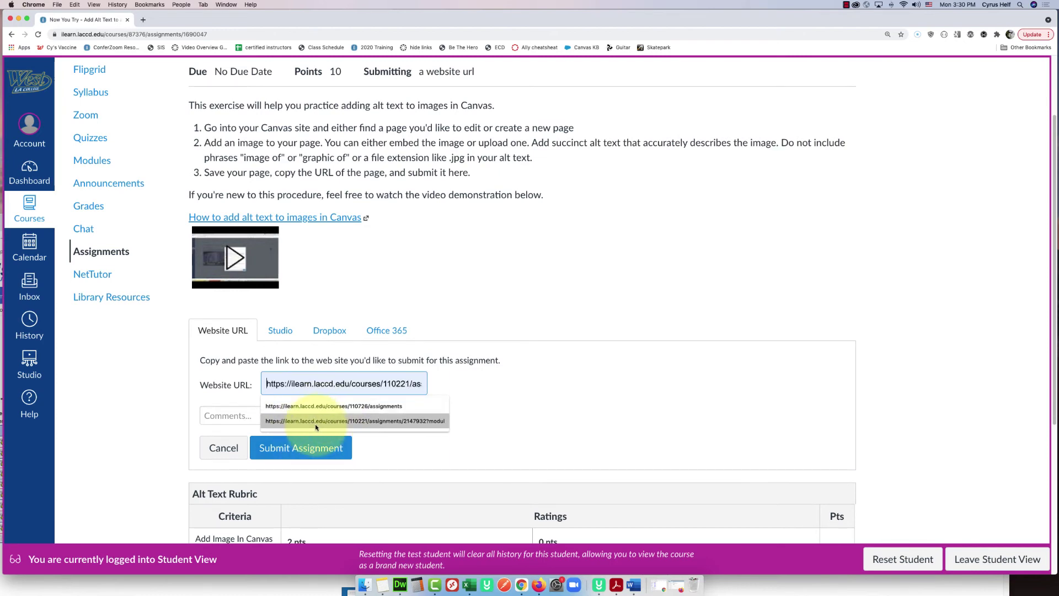
{"action": "left_click", "coordinate": [313, 421]}
{"action": "scroll", "coordinate": [613, 387], "scroll_direction": "down", "scroll_amount": 2}
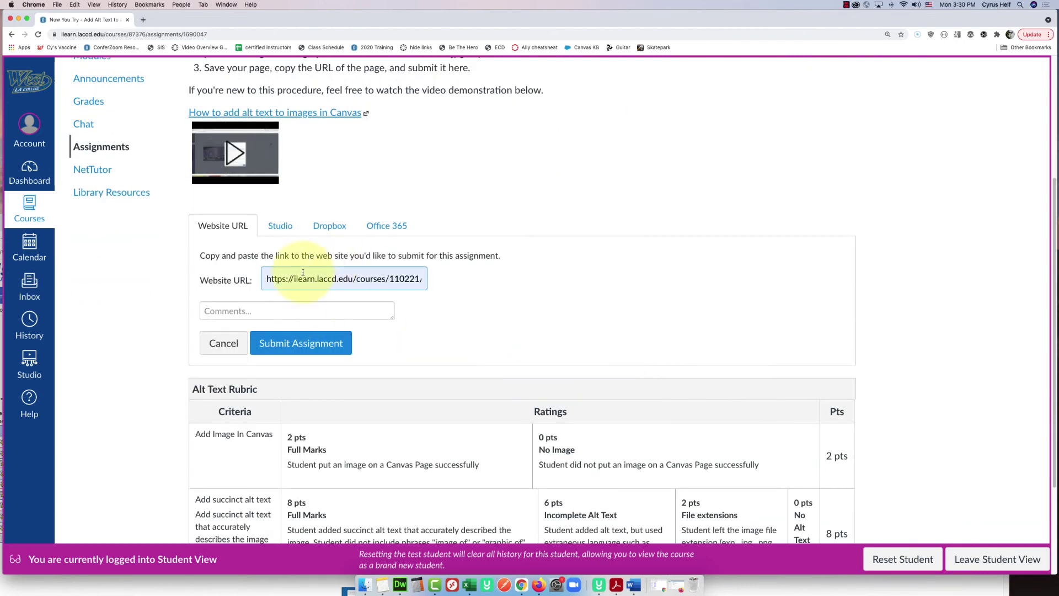
{"action": "left_click", "coordinate": [283, 345]}
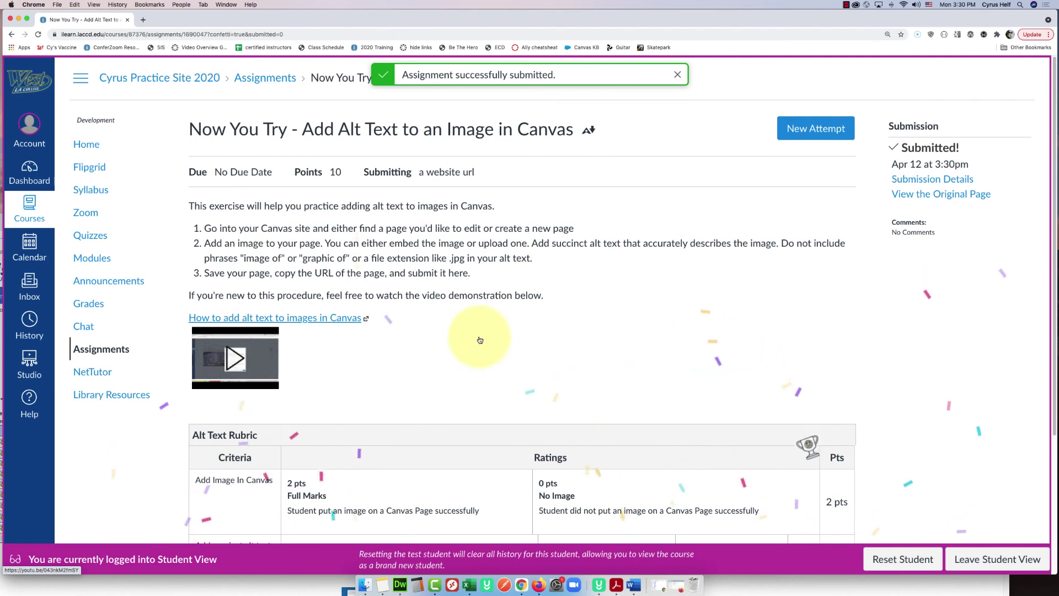
Leave Student View and open the test student's submission in SpeedGrader.
{"action": "left_click", "coordinate": [980, 559]}
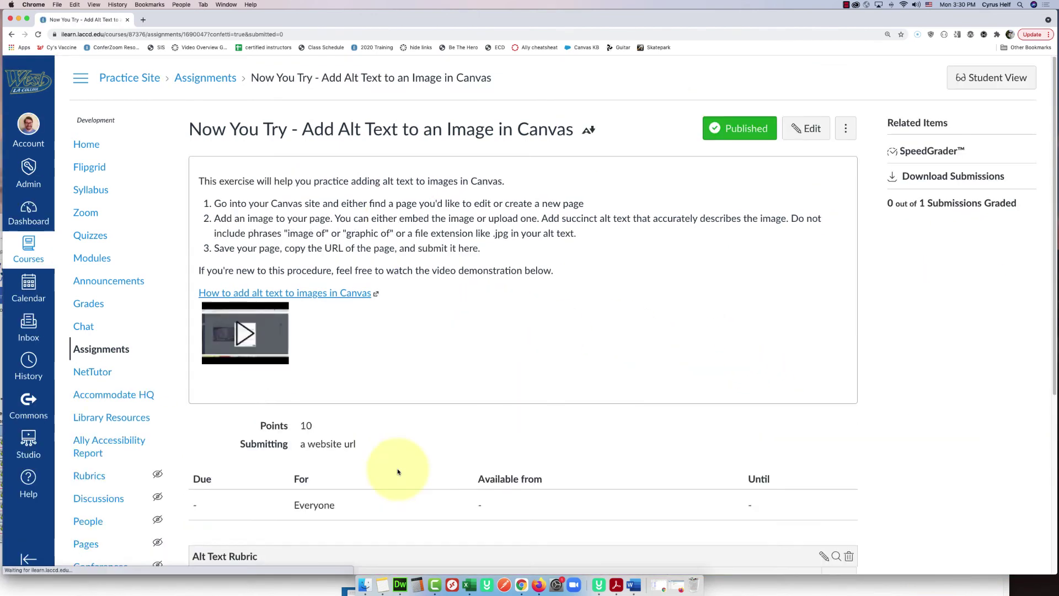
{"action": "scroll", "coordinate": [399, 473], "scroll_direction": "down", "scroll_amount": 5}
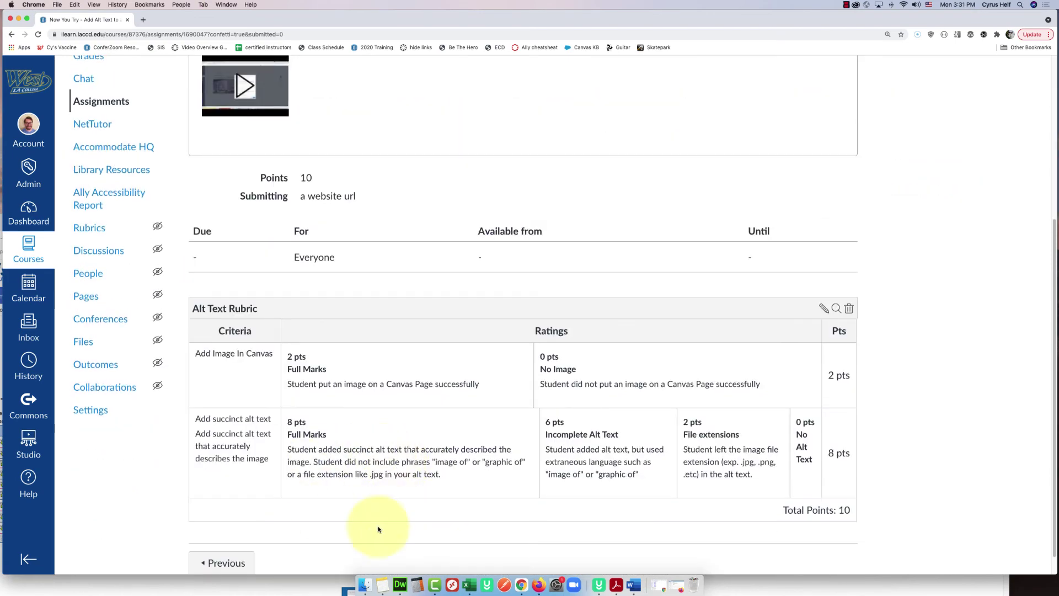
{"action": "scroll", "coordinate": [419, 474], "scroll_direction": "up", "scroll_amount": 5}
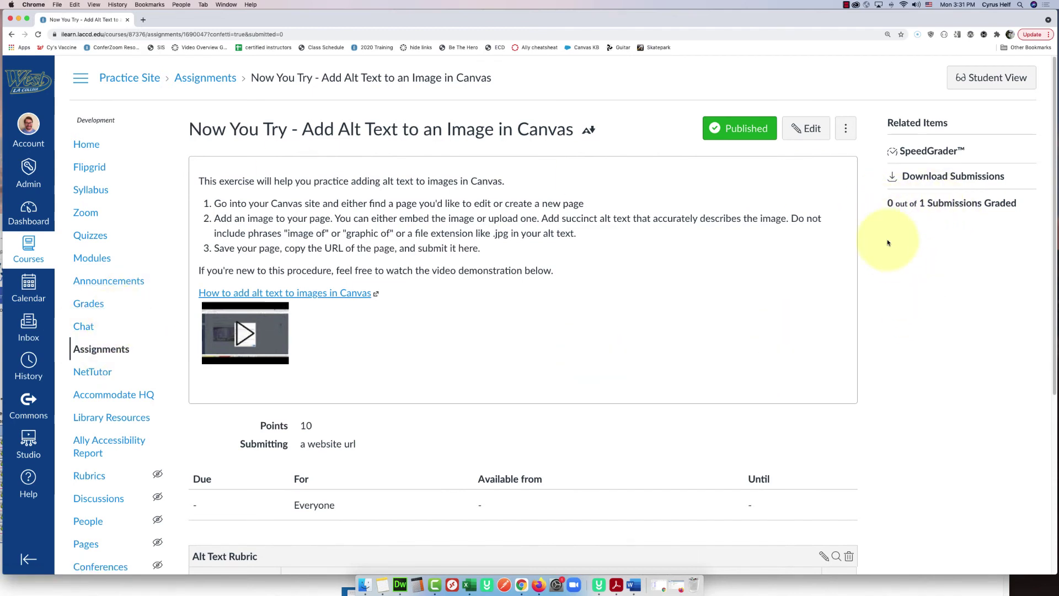
{"action": "left_click", "coordinate": [914, 154]}
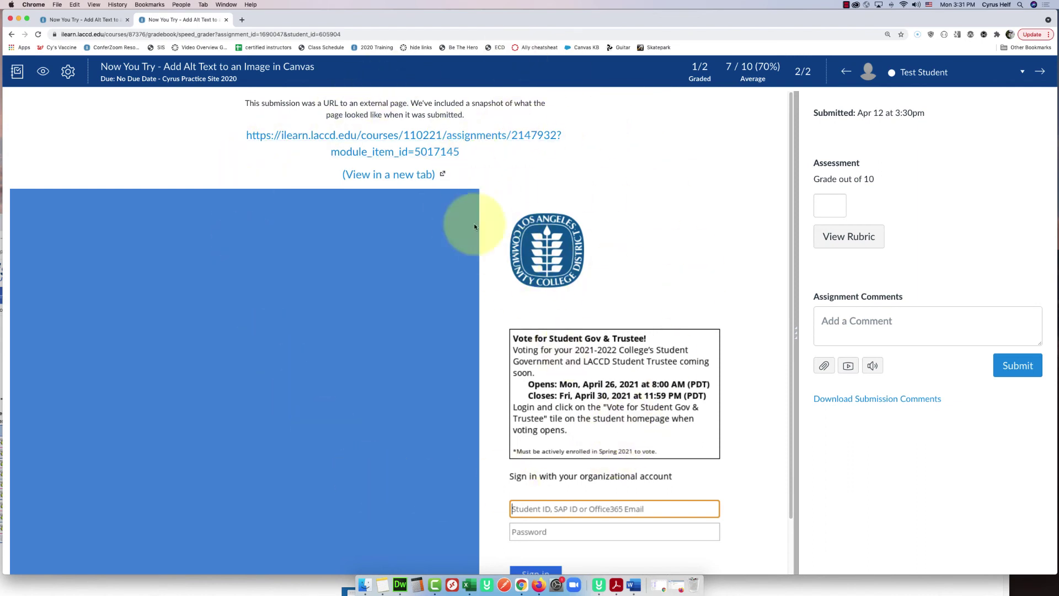
Show the Alt Text Rubric for the submission and widen the grading area until all ratings and points fit.
{"action": "left_click", "coordinate": [843, 243]}
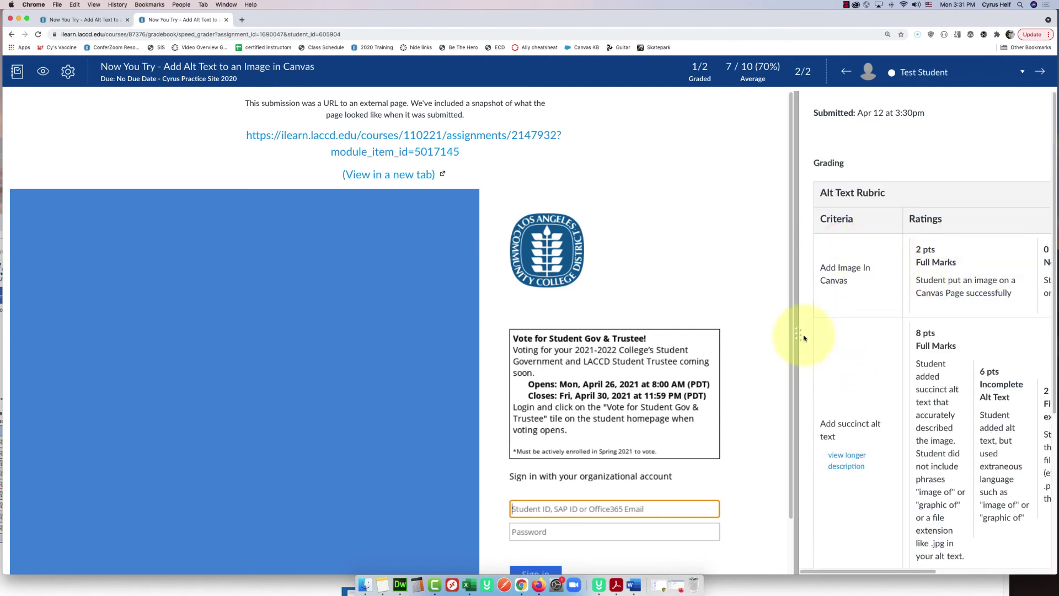
{"action": "left_click_drag", "start_coordinate": [798, 338], "coordinate": [764, 338]}
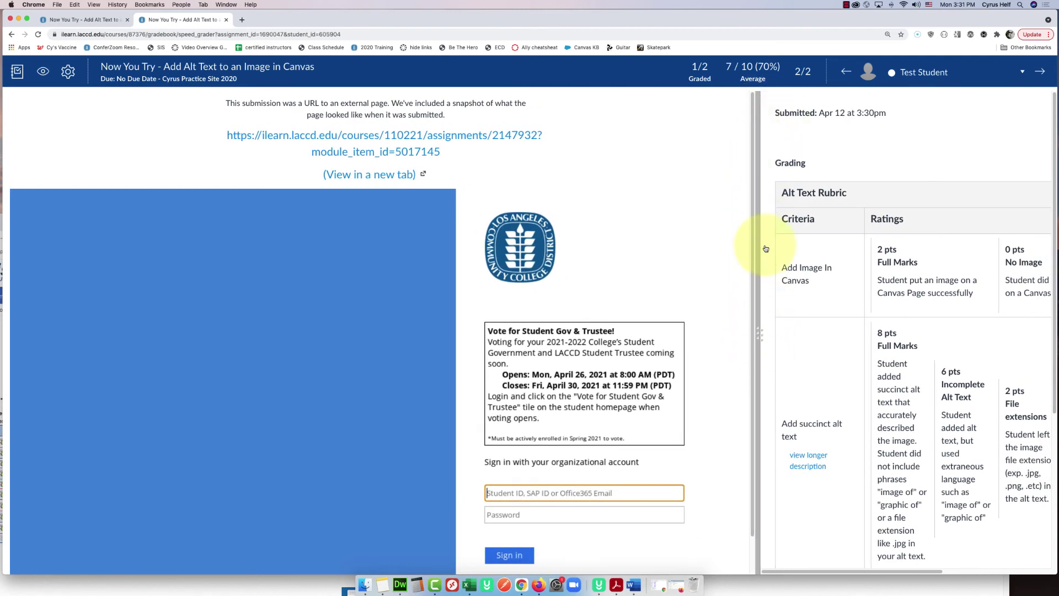
{"action": "left_click_drag", "start_coordinate": [759, 336], "coordinate": [504, 330]}
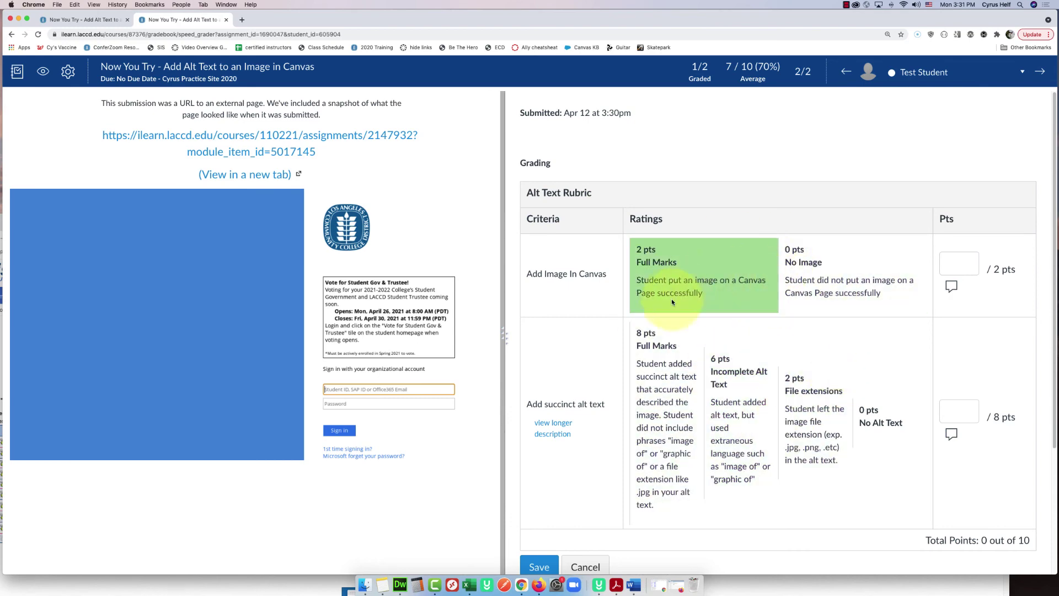
{"action": "scroll", "coordinate": [616, 265], "scroll_direction": "down", "scroll_amount": 3}
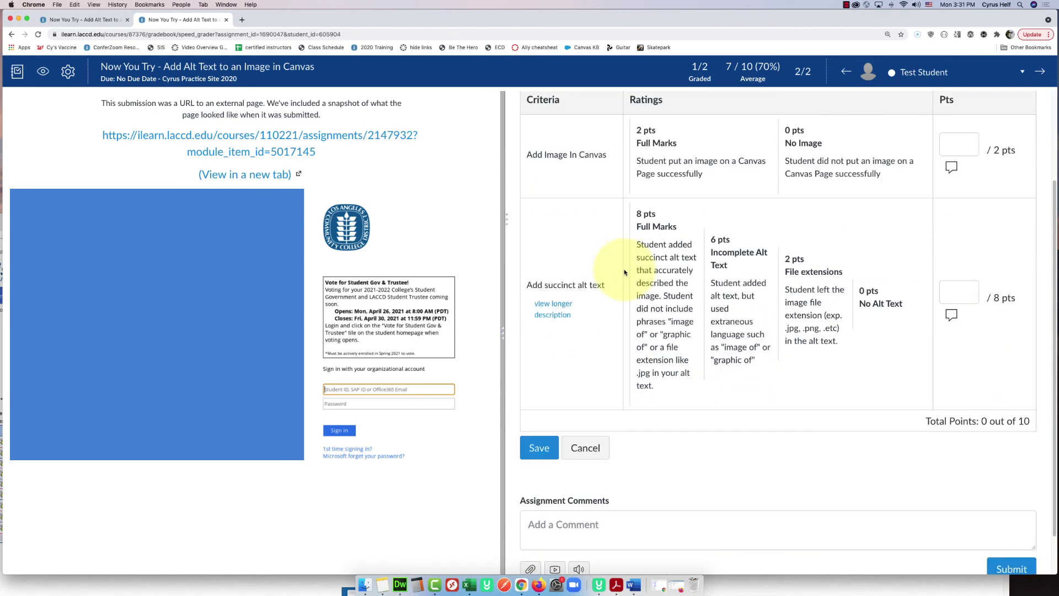
{"action": "scroll", "coordinate": [607, 232], "scroll_direction": "up", "scroll_amount": 3}
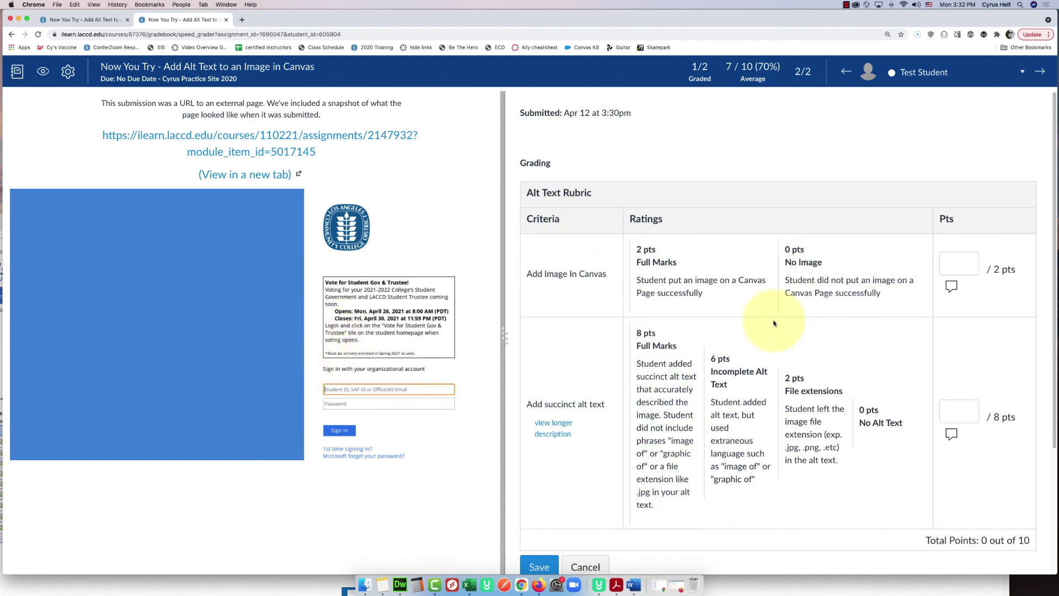
Give the "Add Image In Canvas" criterion the 2-point Full Marks rating with the comment "Nice image".
{"action": "left_click", "coordinate": [673, 273]}
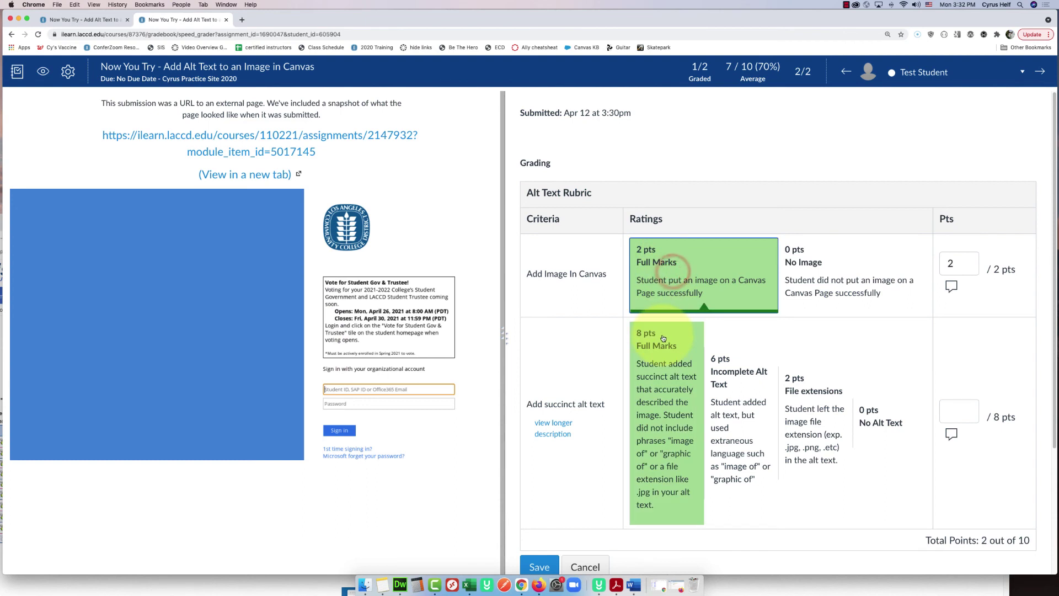
{"action": "left_click", "coordinate": [952, 287]}
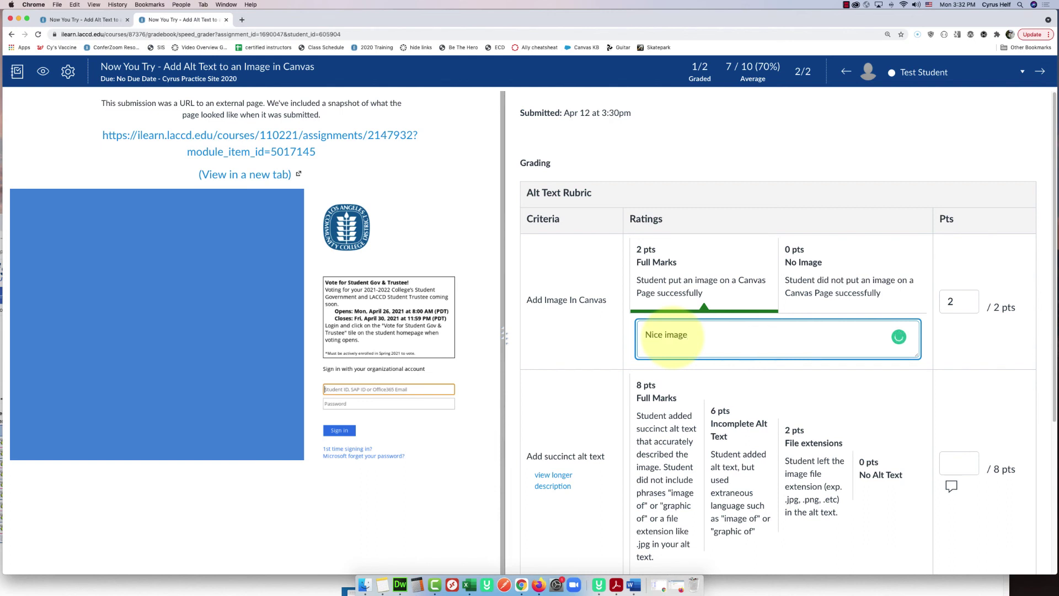
{"action": "left_click", "coordinate": [820, 122]}
{"action": "scroll", "coordinate": [859, 163], "scroll_direction": "down", "scroll_amount": 1}
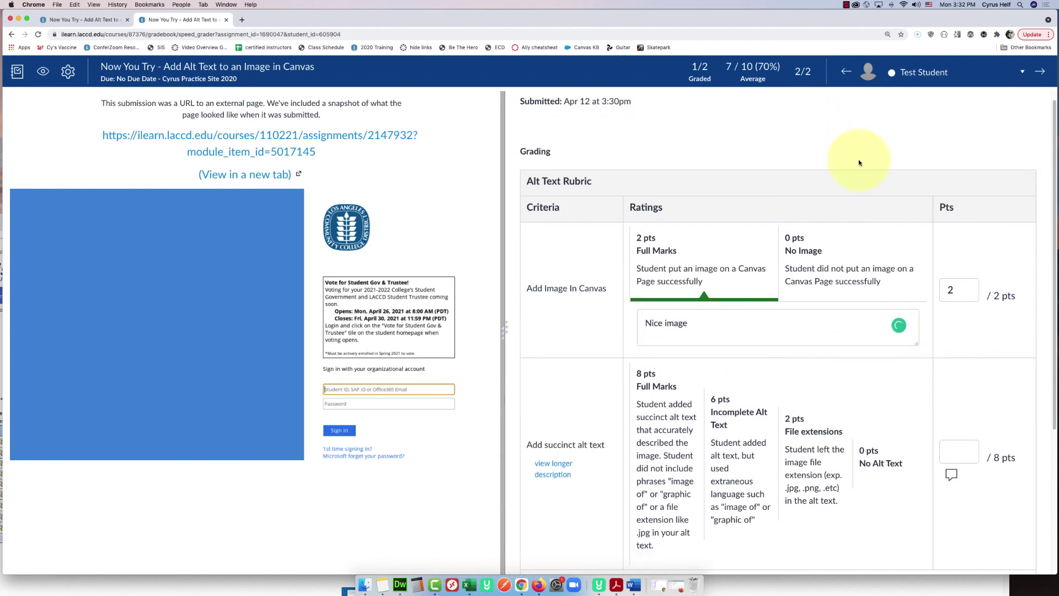
Give the "Add succinct alt text" criterion the 6-point Incomplete Alt Text rating and save the rubric assessment.
{"action": "scroll", "coordinate": [859, 163], "scroll_direction": "down", "scroll_amount": 4}
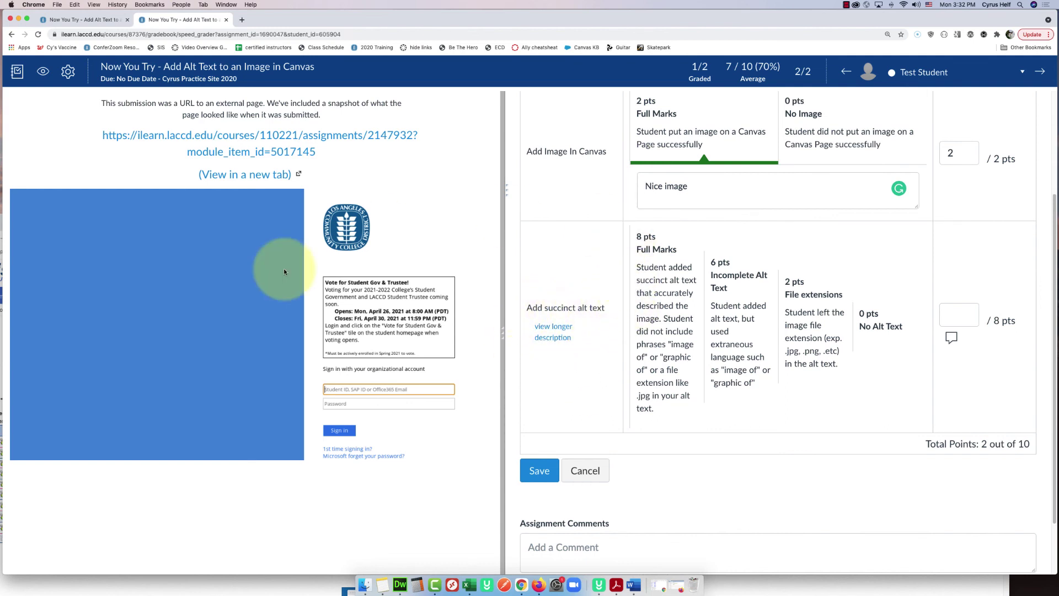
{"action": "left_click", "coordinate": [260, 359]}
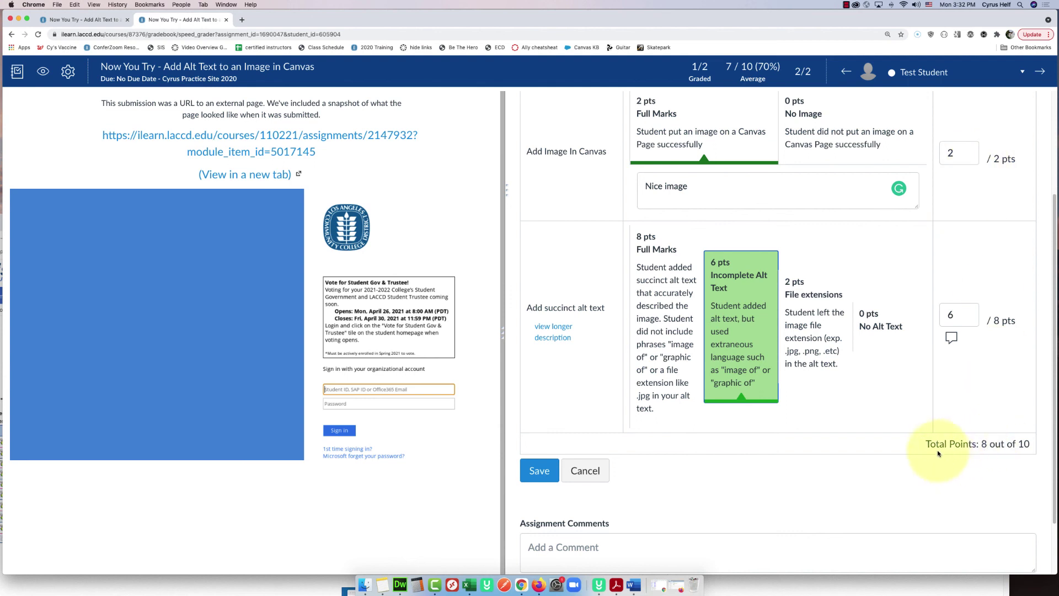
{"action": "scroll", "coordinate": [988, 453], "scroll_direction": "down", "scroll_amount": 1}
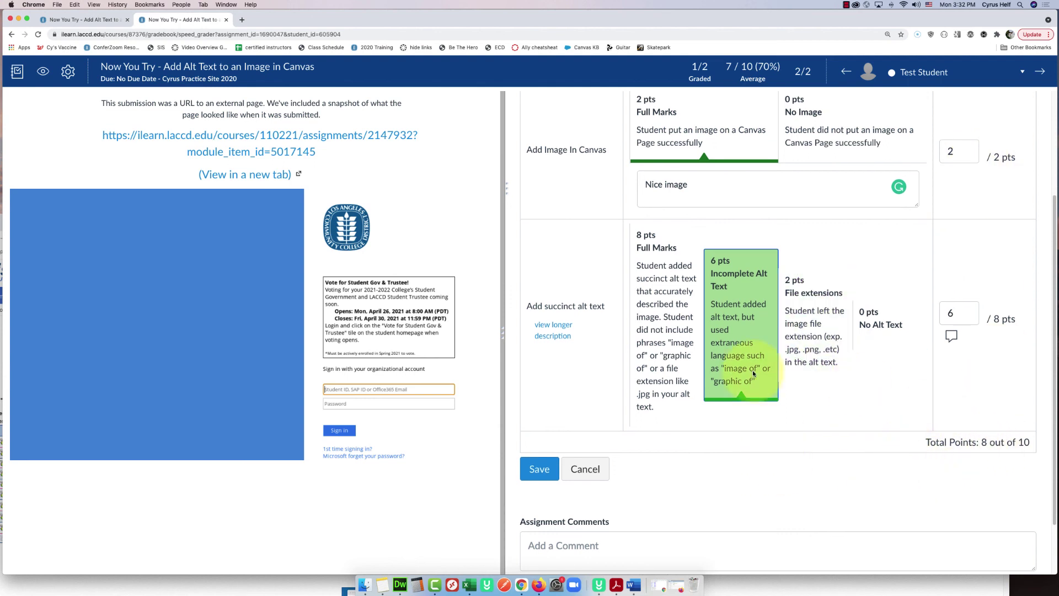
{"action": "left_click", "coordinate": [542, 475]}
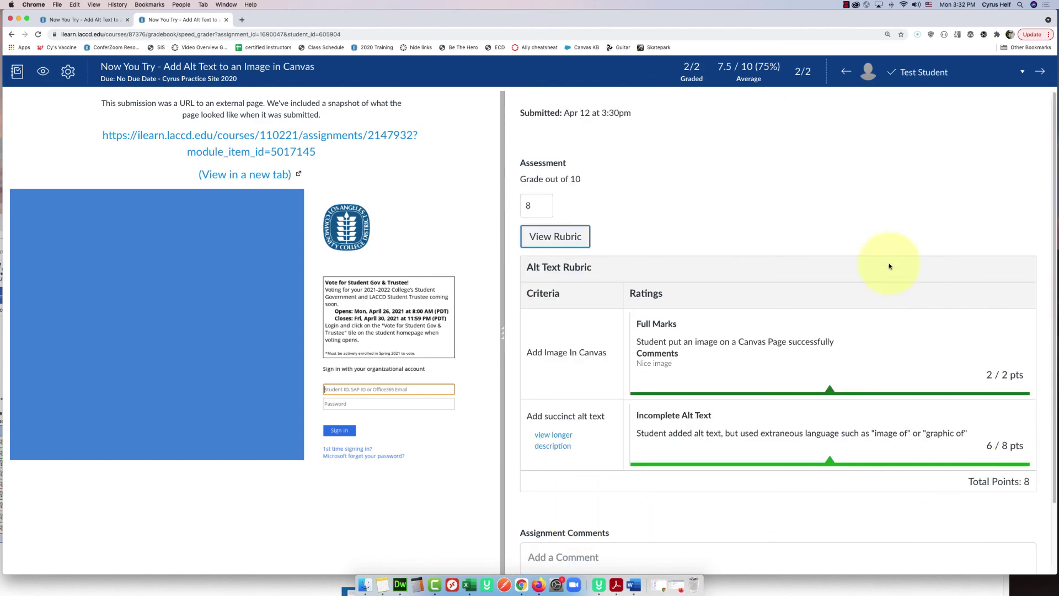
Review the saved rubric assessment and grade, and go to the assignment comment field.
{"action": "scroll", "coordinate": [719, 281], "scroll_direction": "down", "scroll_amount": 1}
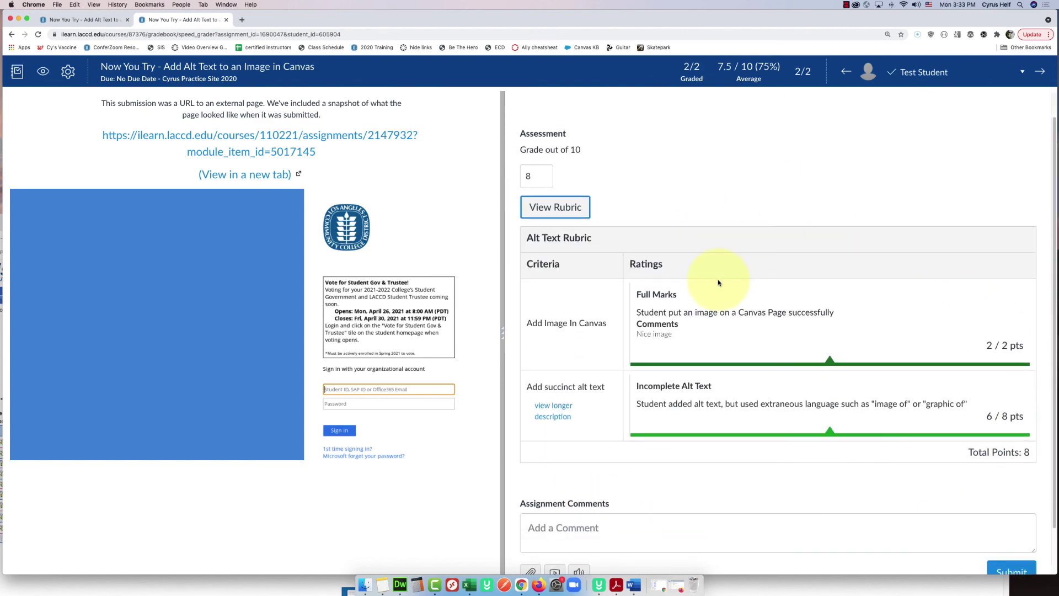
{"action": "scroll", "coordinate": [719, 282], "scroll_direction": "up", "scroll_amount": 1}
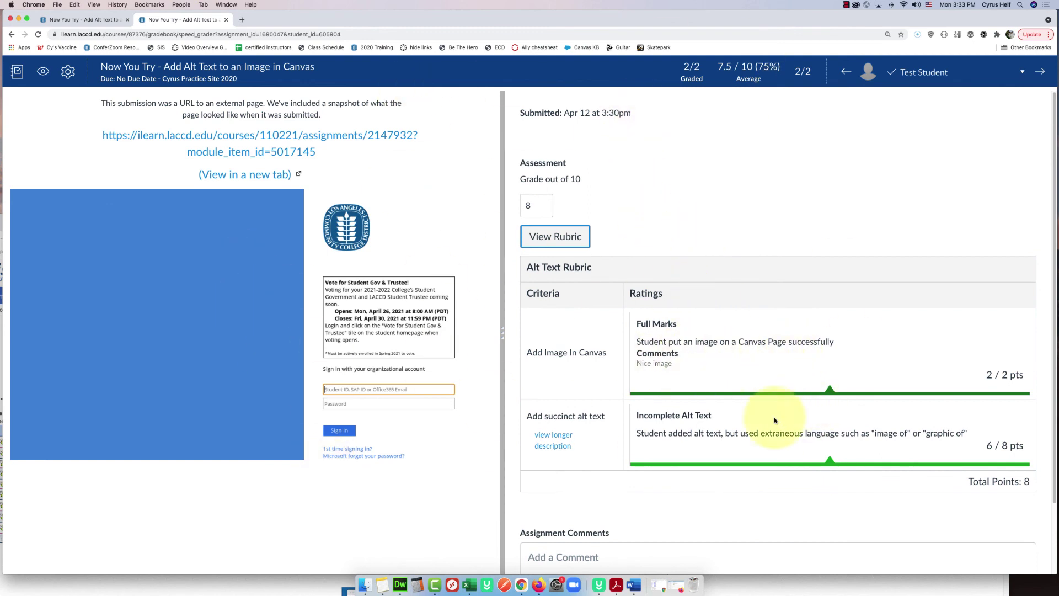
{"action": "scroll", "coordinate": [678, 530], "scroll_direction": "down", "scroll_amount": 3}
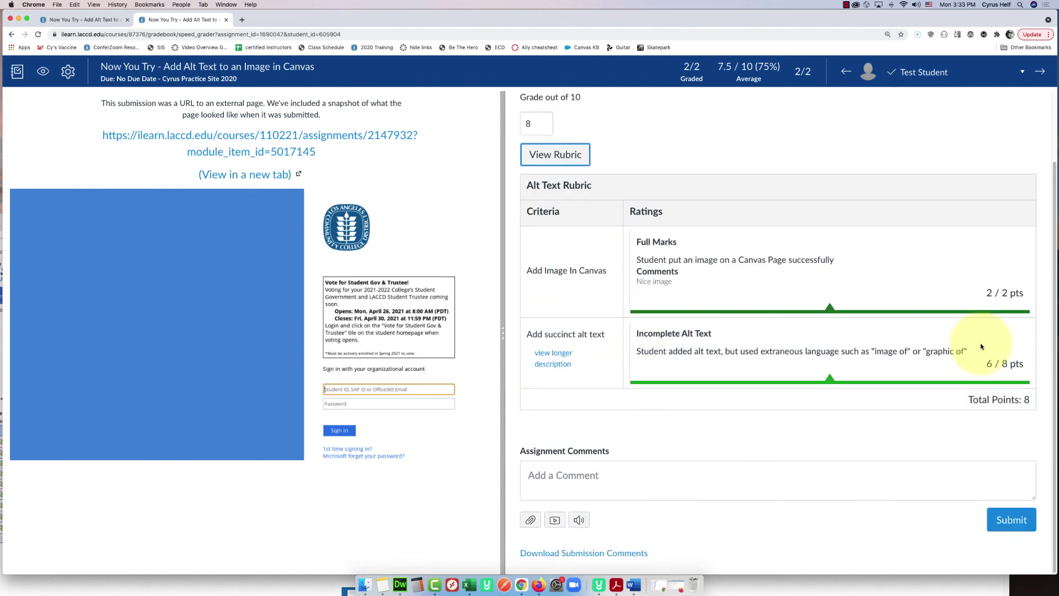
{"action": "scroll", "coordinate": [744, 444], "scroll_direction": "up", "scroll_amount": 1}
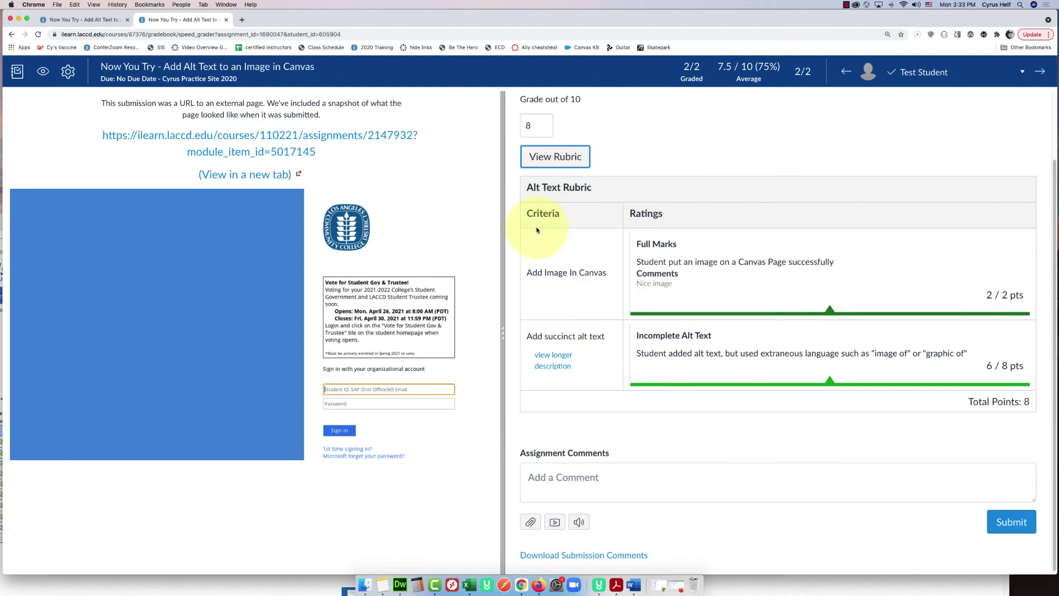
{"action": "scroll", "coordinate": [538, 475], "scroll_direction": "down", "scroll_amount": 1}
{"action": "left_click", "coordinate": [541, 475]}
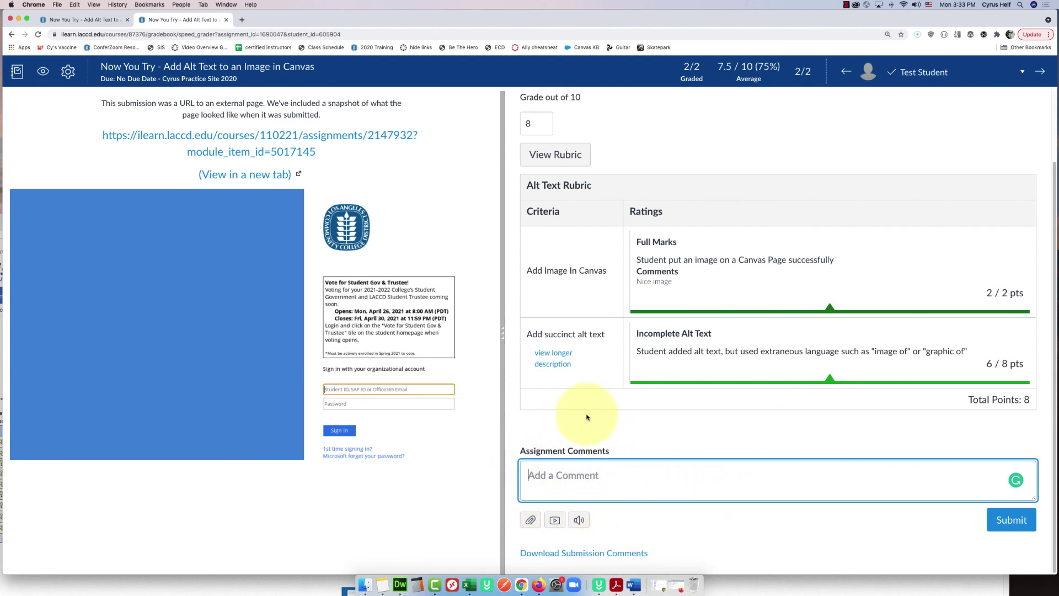
Return to the assignment in Student View, check the submission's grade, and open its rubric evaluation.
{"action": "left_click", "coordinate": [80, 20]}
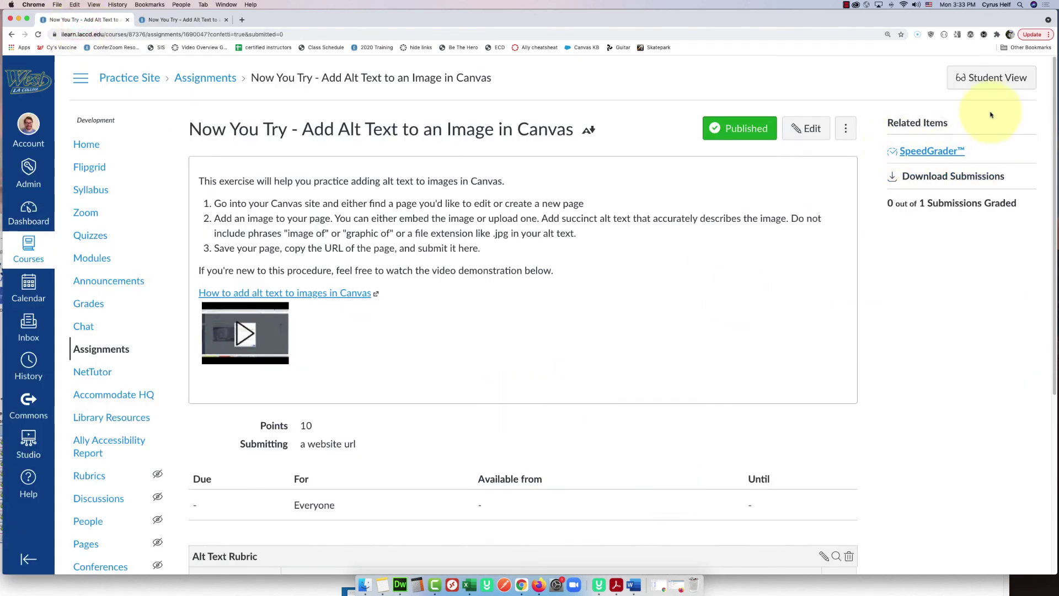
{"action": "left_click", "coordinate": [996, 77]}
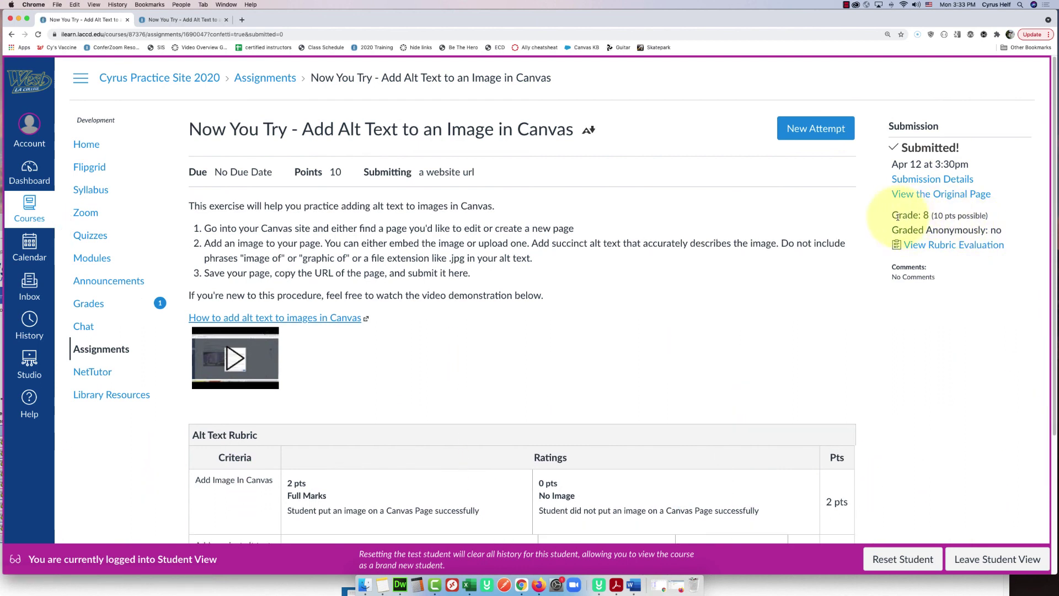
{"action": "left_click_drag", "start_coordinate": [992, 217], "coordinate": [864, 215]}
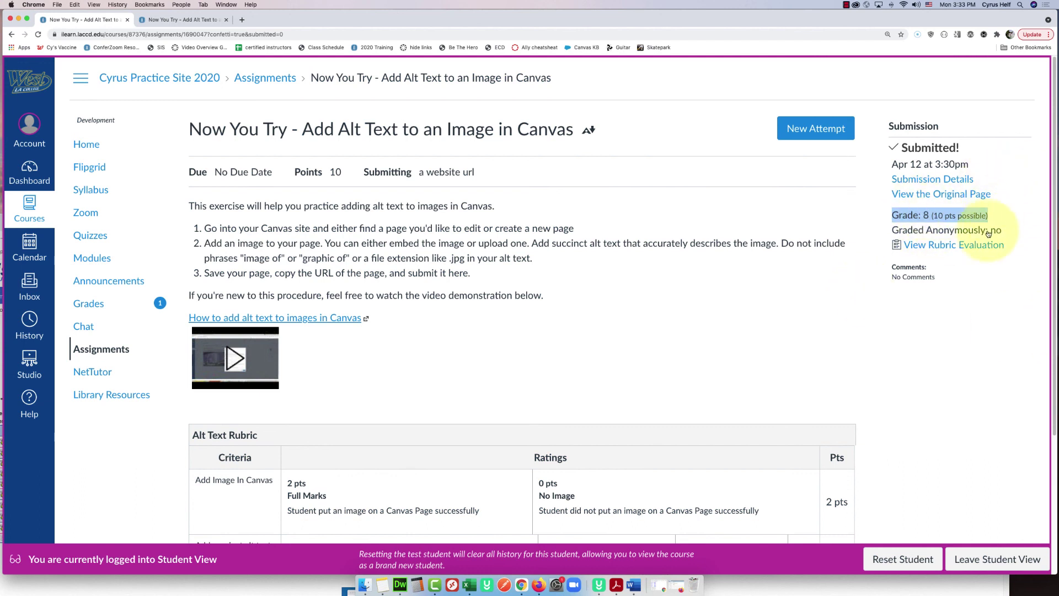
{"action": "left_click", "coordinate": [953, 249]}
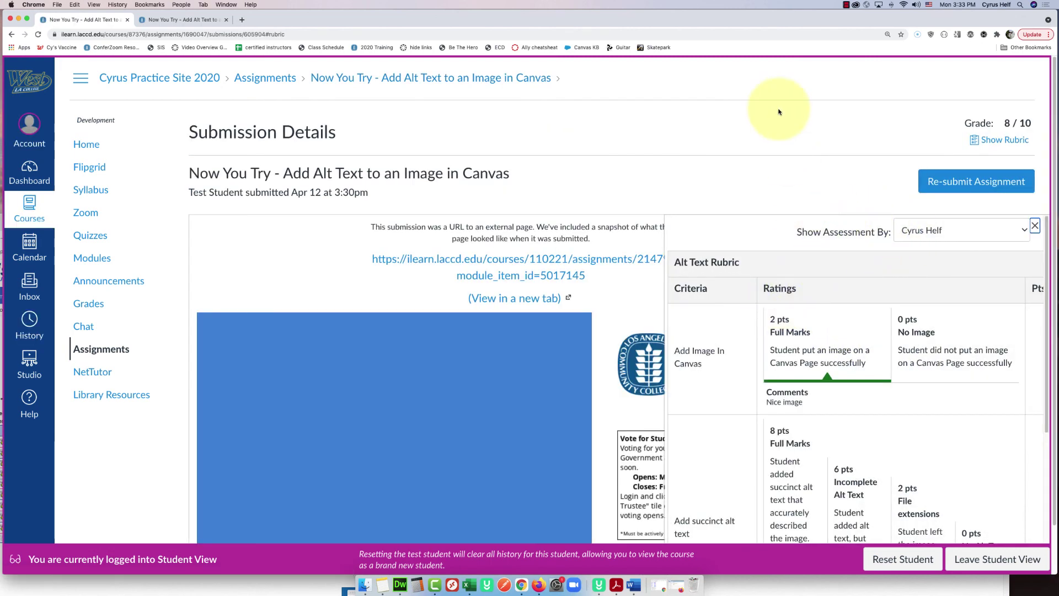
Review the rubric evaluation's ratings, comment and points for both criteria, highlighting the description of the Incomplete Alt Text rating.
{"action": "scroll", "coordinate": [778, 111], "scroll_direction": "down", "scroll_amount": 2}
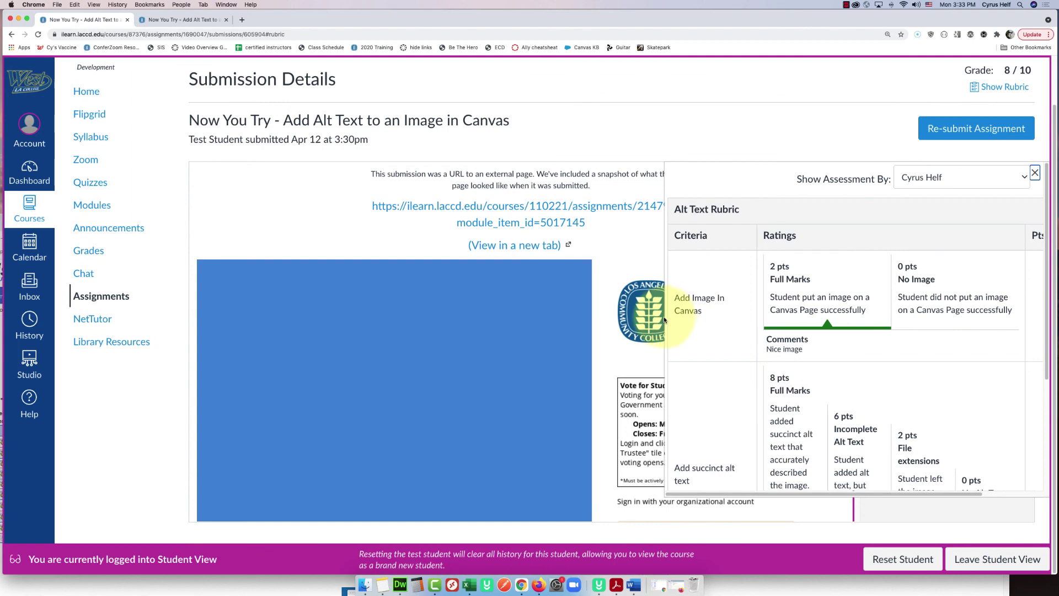
{"action": "scroll", "coordinate": [670, 336], "scroll_direction": "down", "scroll_amount": 5}
{"action": "scroll", "coordinate": [682, 441], "scroll_direction": "up", "scroll_amount": 5}
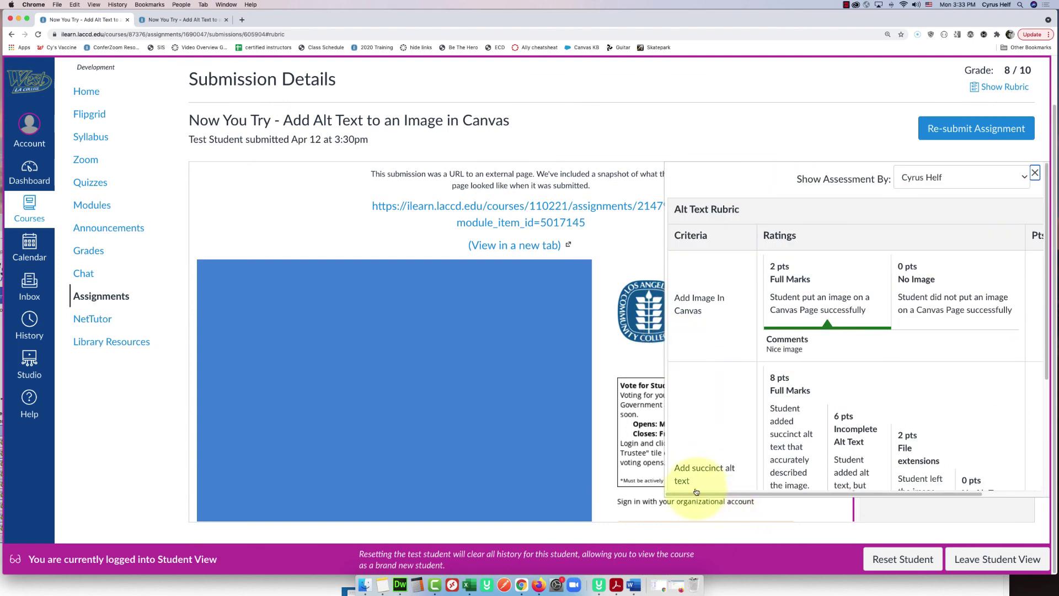
{"action": "scroll", "coordinate": [692, 495], "scroll_direction": "right", "scroll_amount": 3}
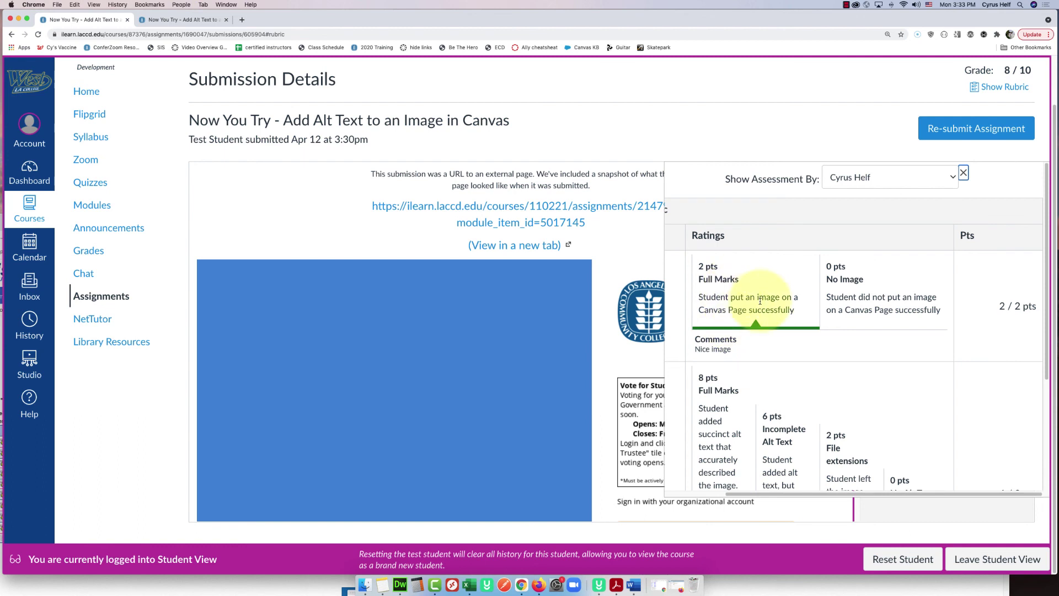
{"action": "scroll", "coordinate": [759, 292], "scroll_direction": "down", "scroll_amount": 4}
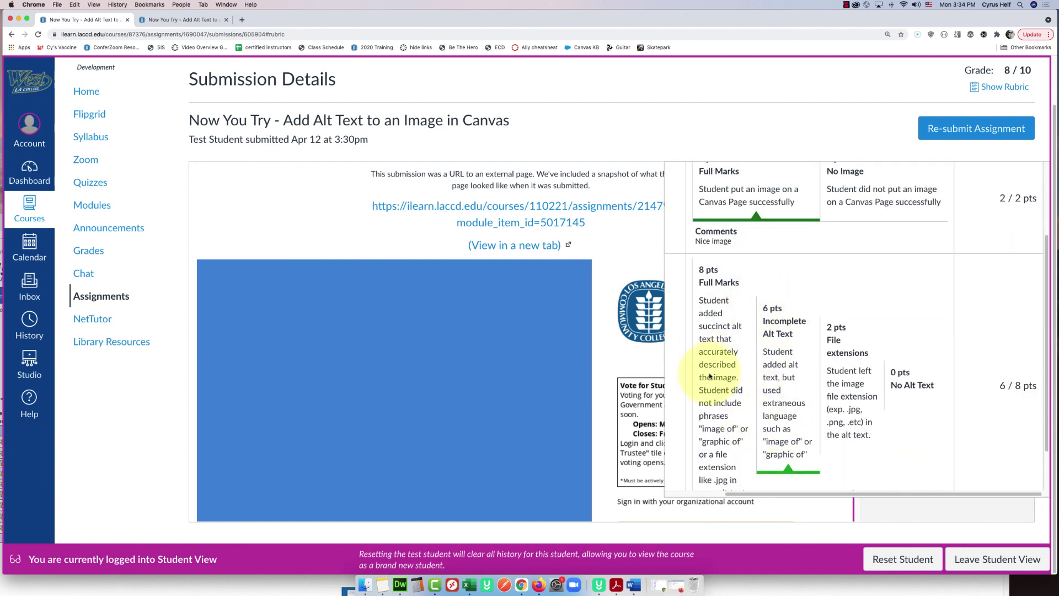
{"action": "scroll", "coordinate": [778, 376], "scroll_direction": "down", "scroll_amount": 2}
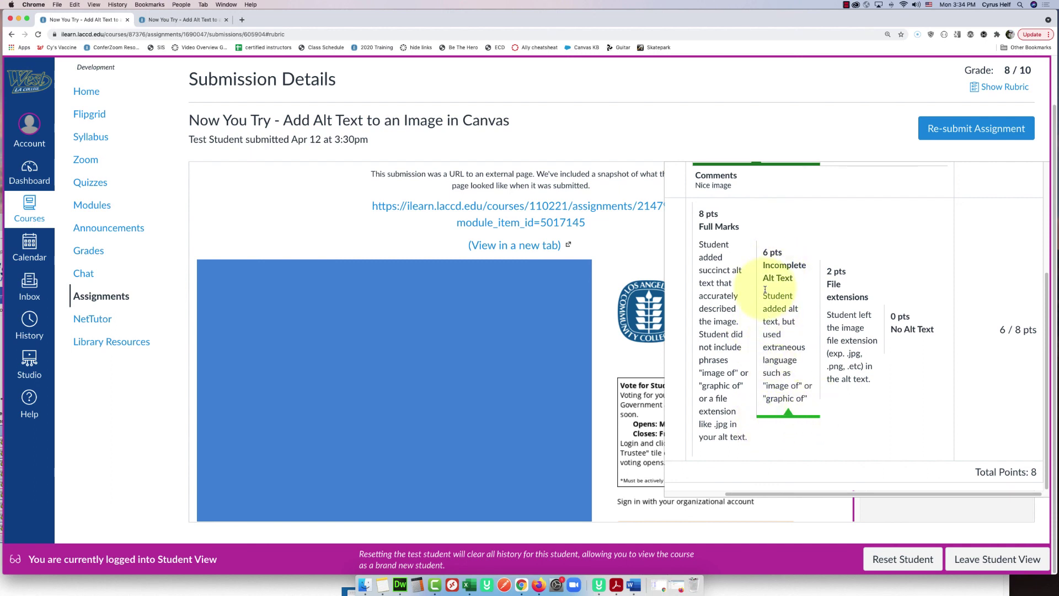
{"action": "left_click_drag", "start_coordinate": [761, 296], "coordinate": [813, 391]}
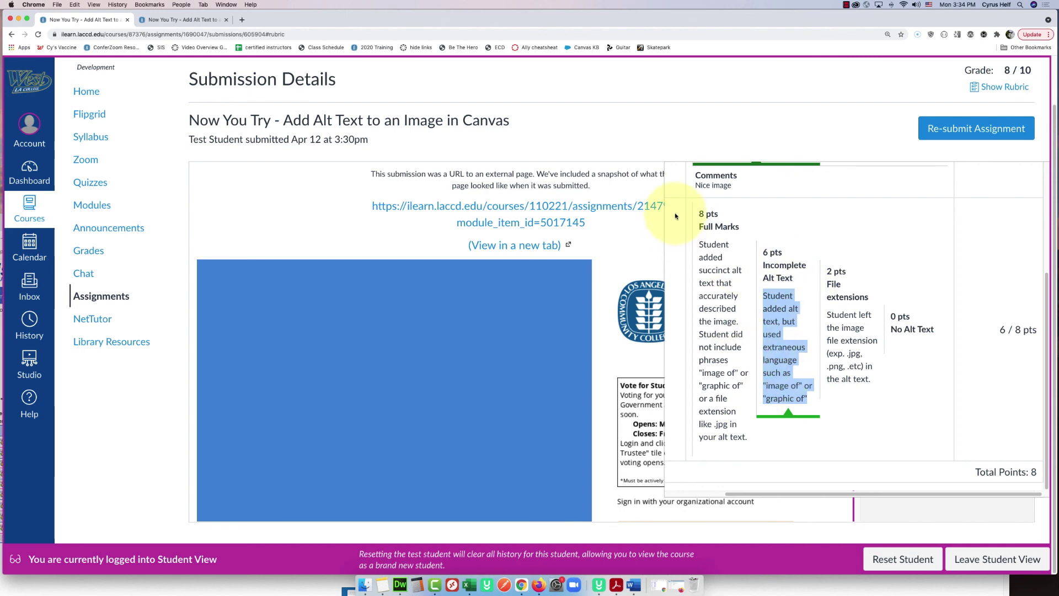
{"action": "scroll", "coordinate": [651, 199], "scroll_direction": "up", "scroll_amount": 1}
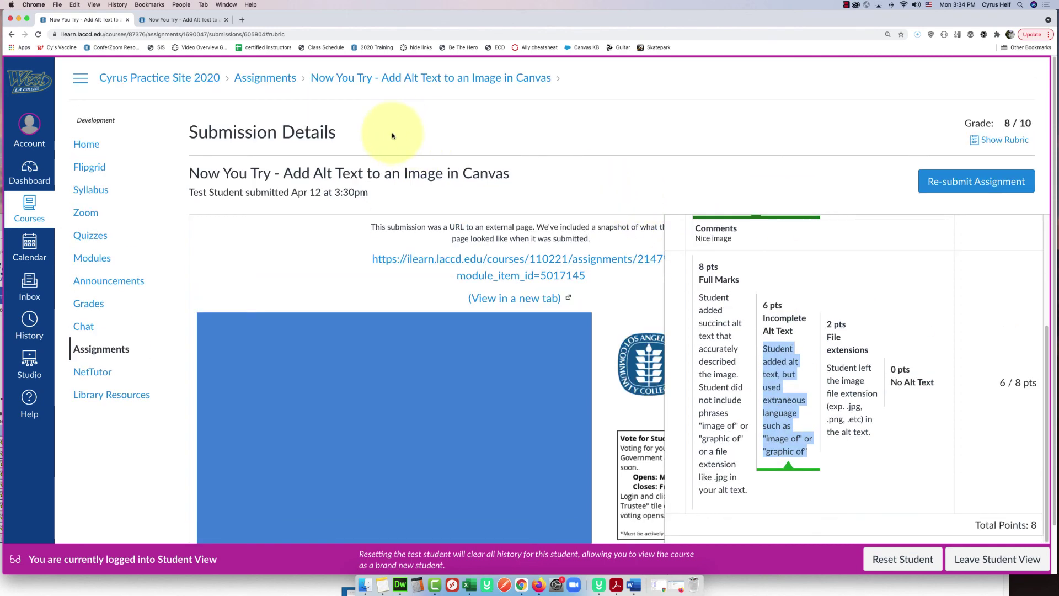